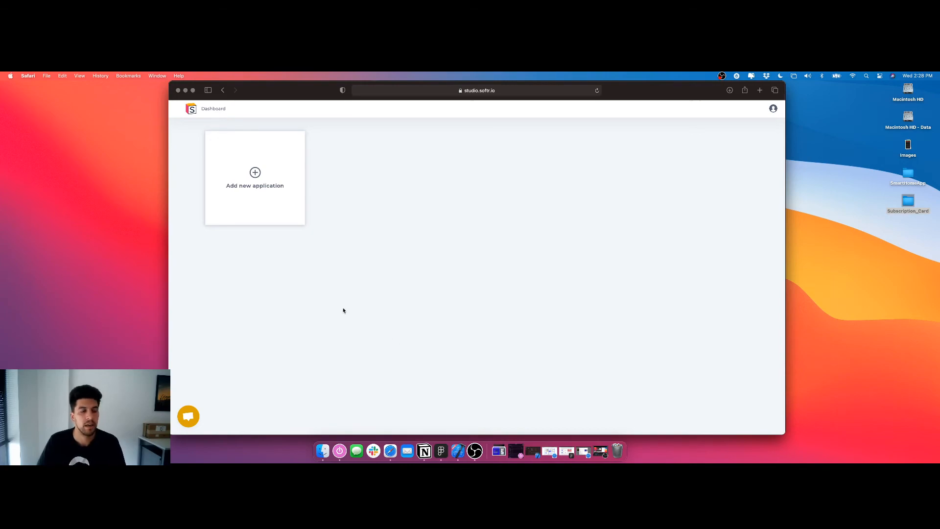
# Create a new application from the Blank starting point and name it Team_Section
pyautogui.click(267, 217)
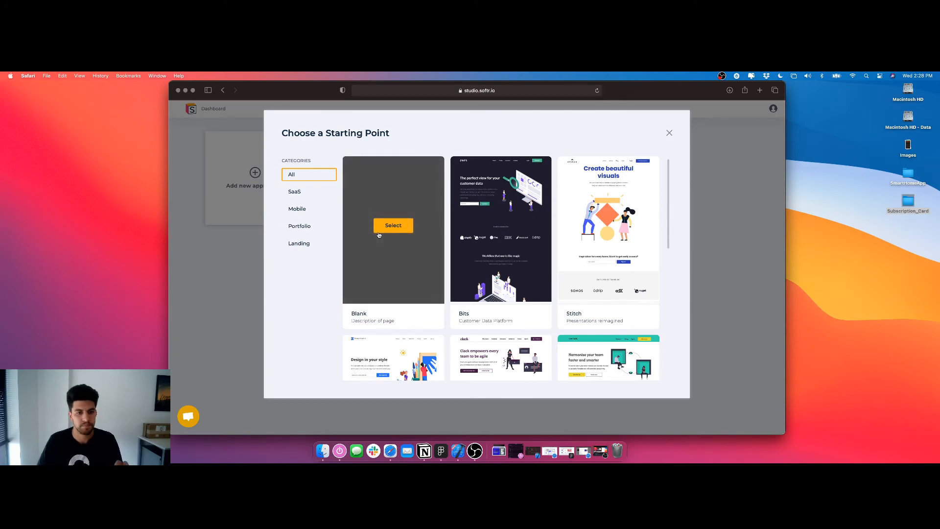
pyautogui.click(379, 231)
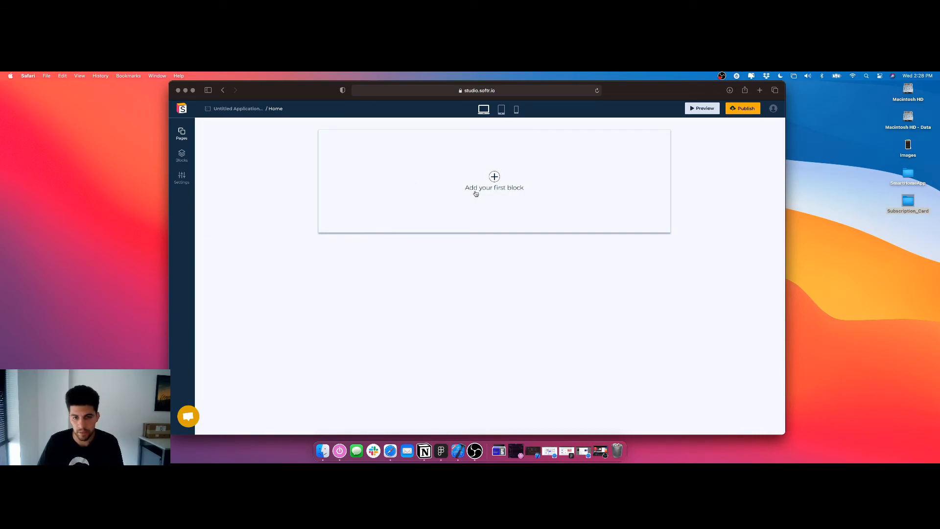
pyautogui.click(234, 108)
pyautogui.tripleClick(244, 111)
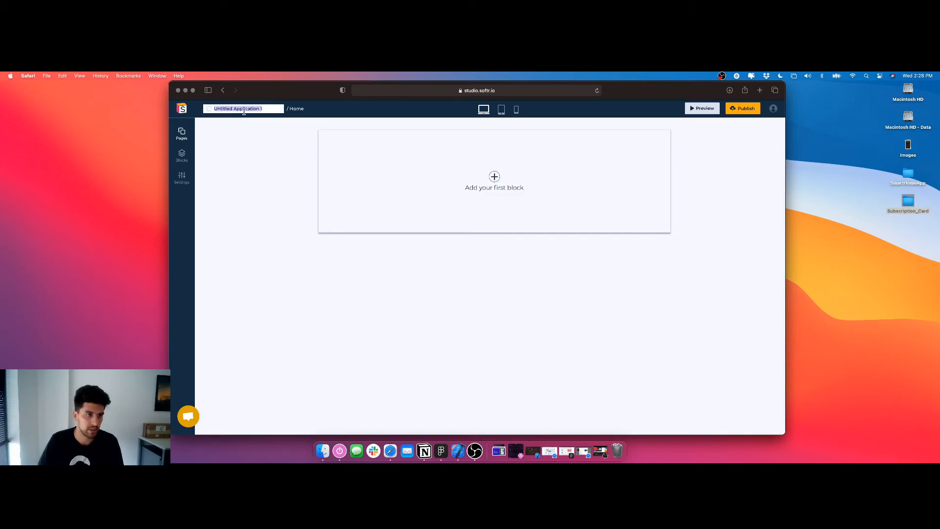
pyautogui.write('Team ')
pyautogui.write('S')
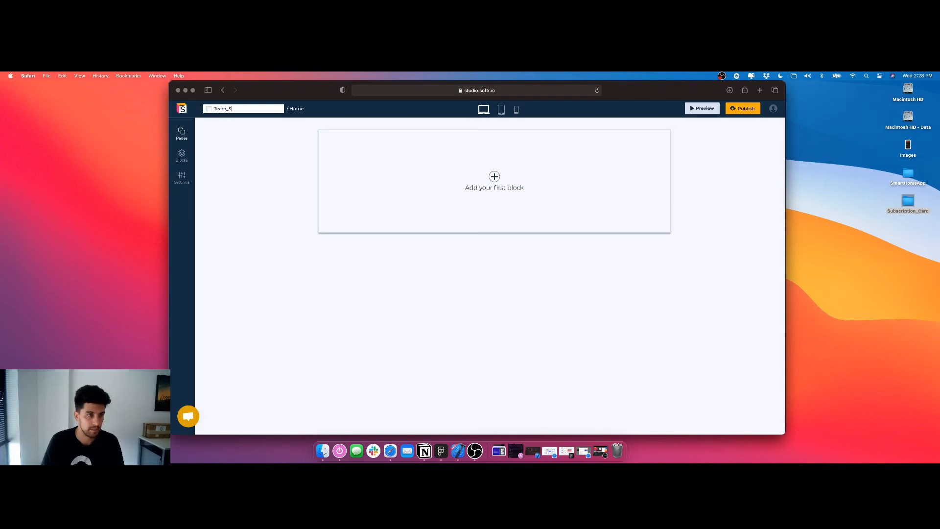
pyautogui.write('ectortion')
pyautogui.press('Return')
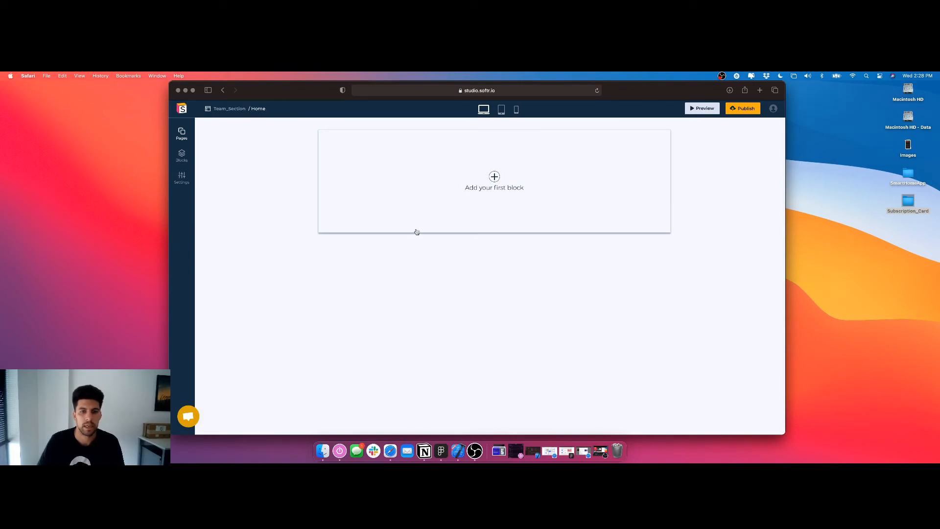
# Add the "Team with horizontal view" block to the empty Home page
pyautogui.click(494, 177)
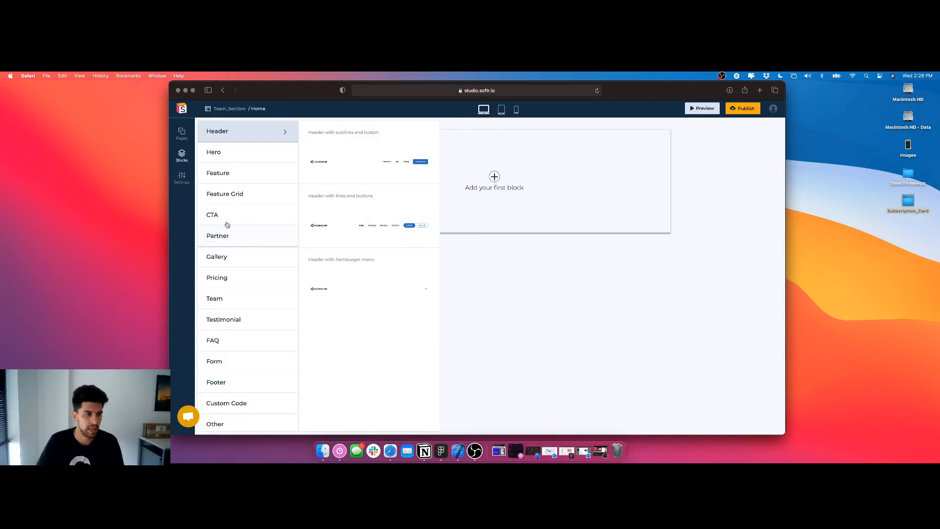
pyautogui.scroll(-1, 243, 257)
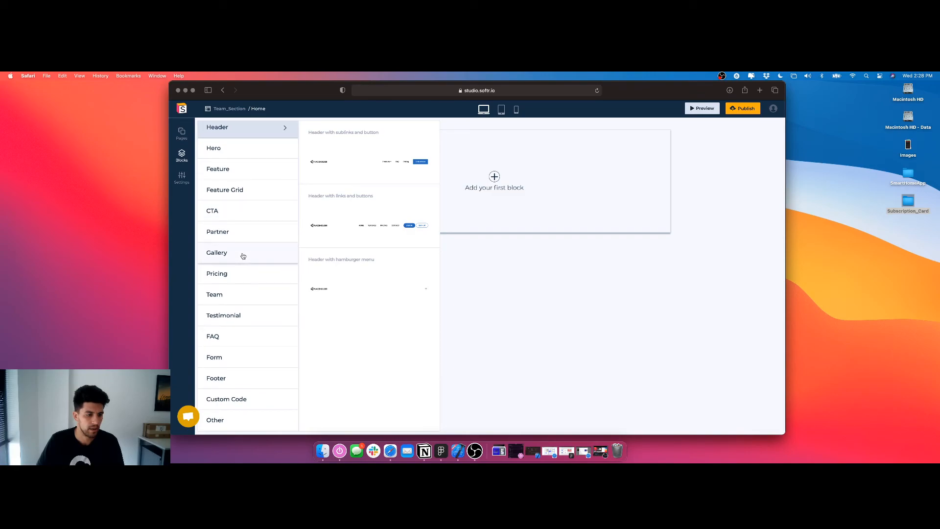
pyautogui.click(233, 192)
pyautogui.click(231, 300)
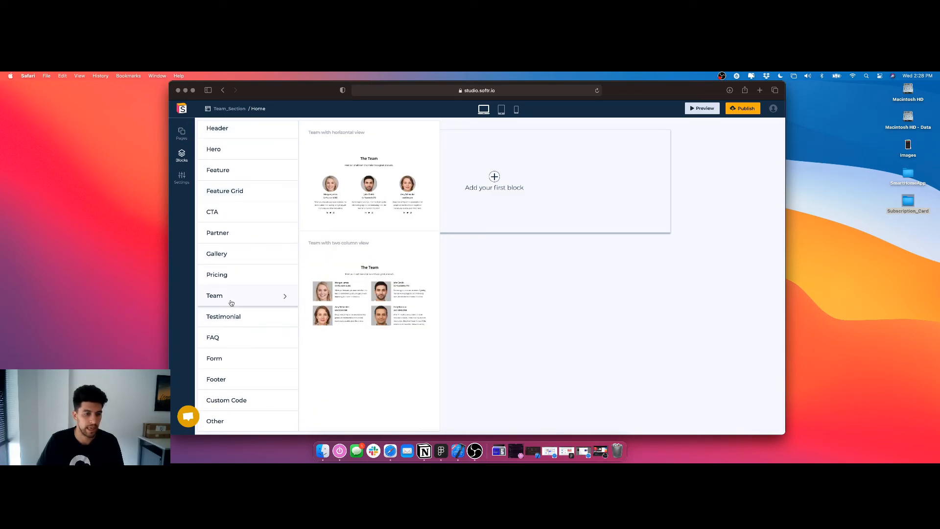
pyautogui.moveTo(362, 274)
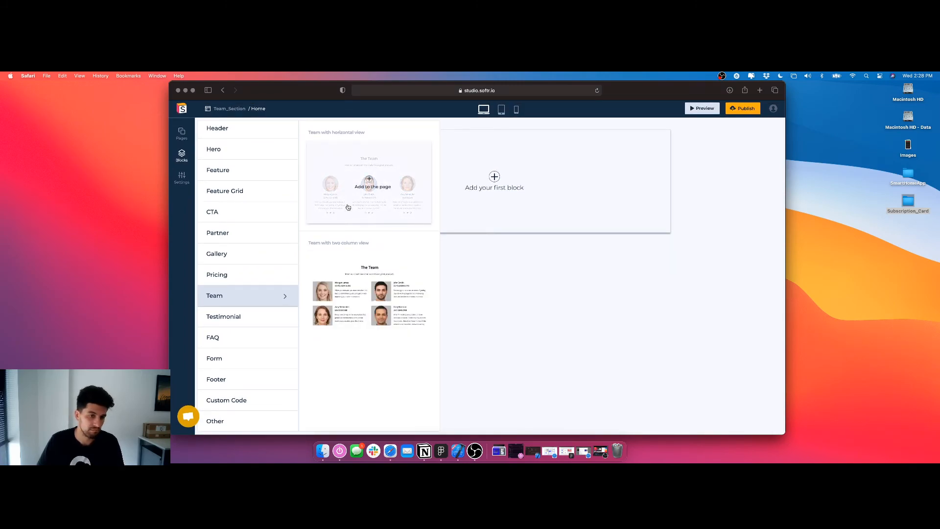
pyautogui.moveTo(369, 185)
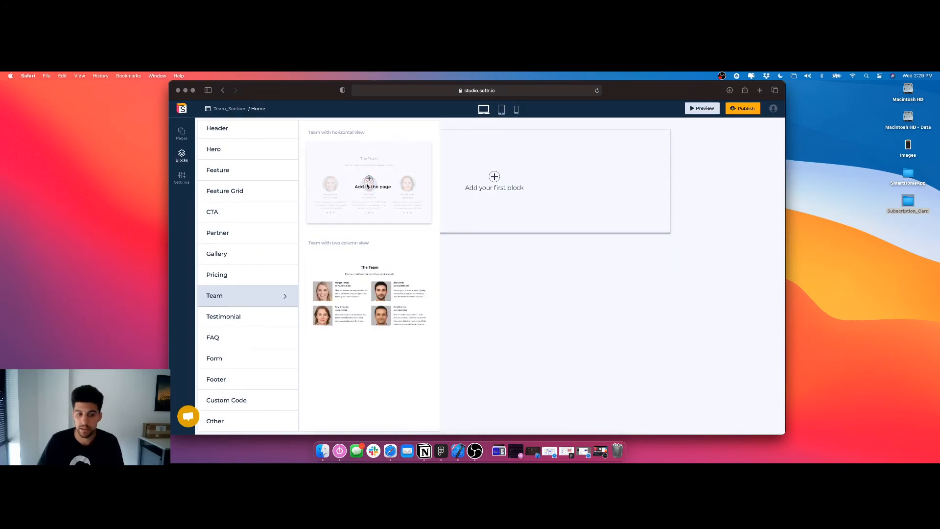
pyautogui.click(369, 185)
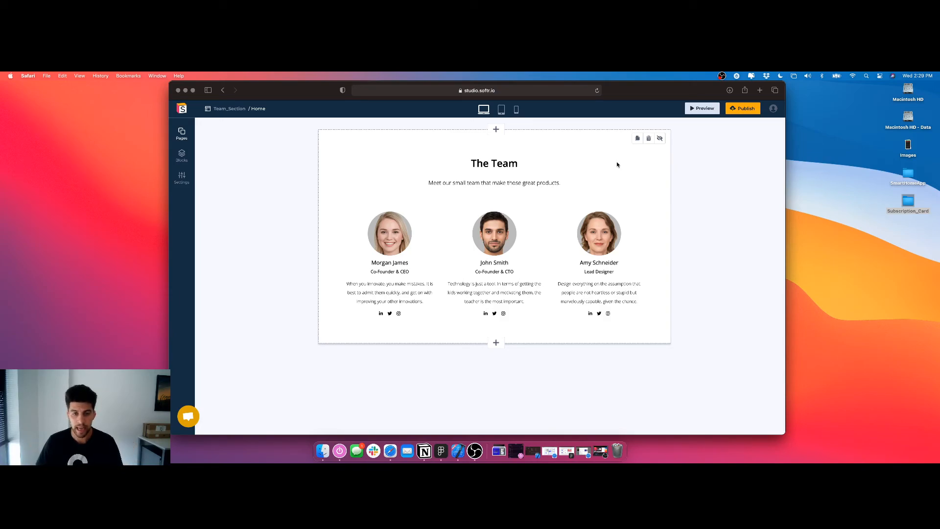
# Duplicate the team block and delete the copy
pyautogui.click(509, 173)
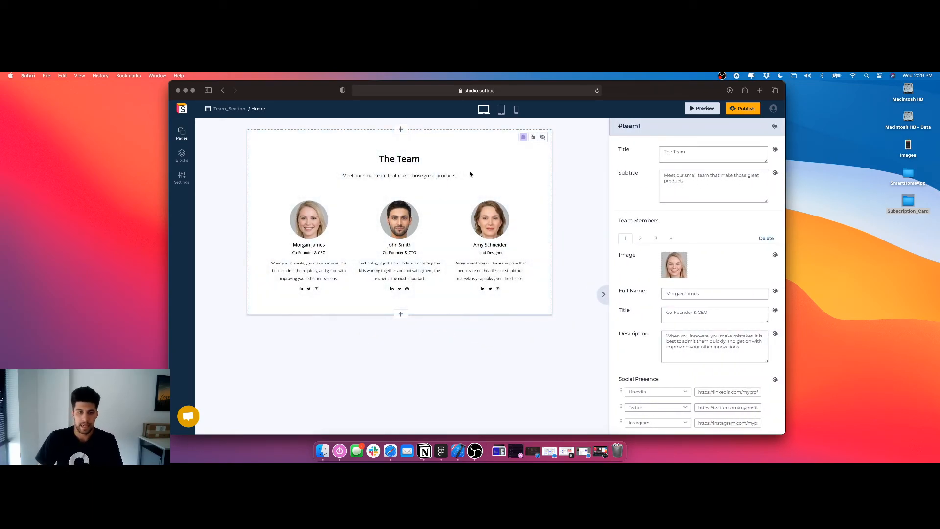
pyautogui.click(542, 137)
pyautogui.click(543, 137)
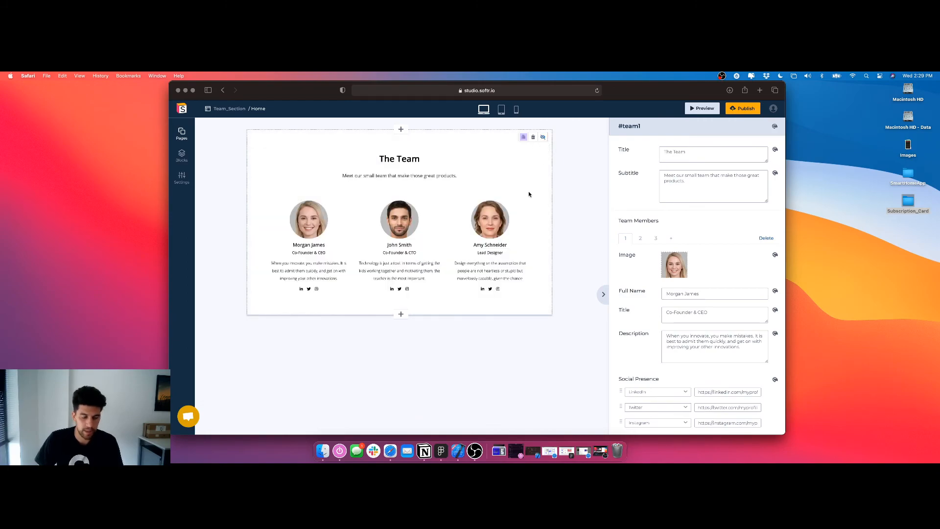
pyautogui.click(524, 138)
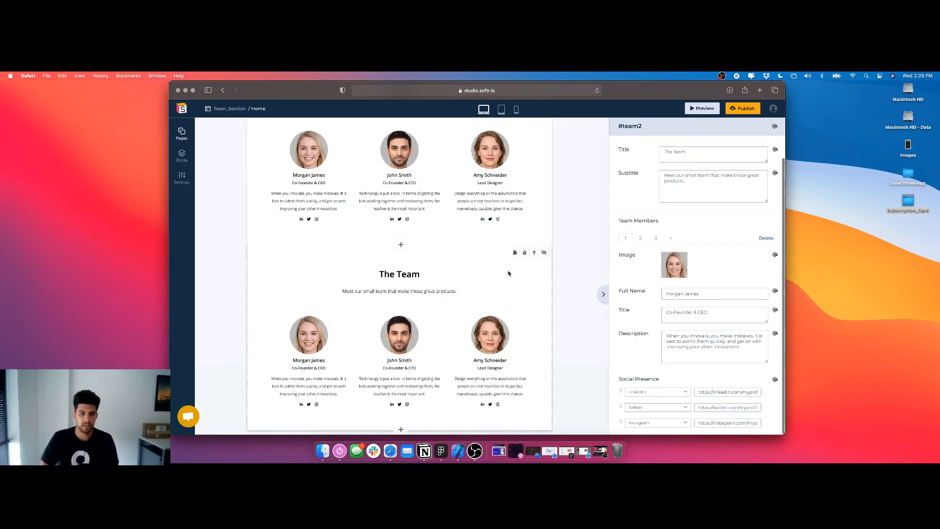
pyautogui.click(524, 252)
pyautogui.click(534, 166)
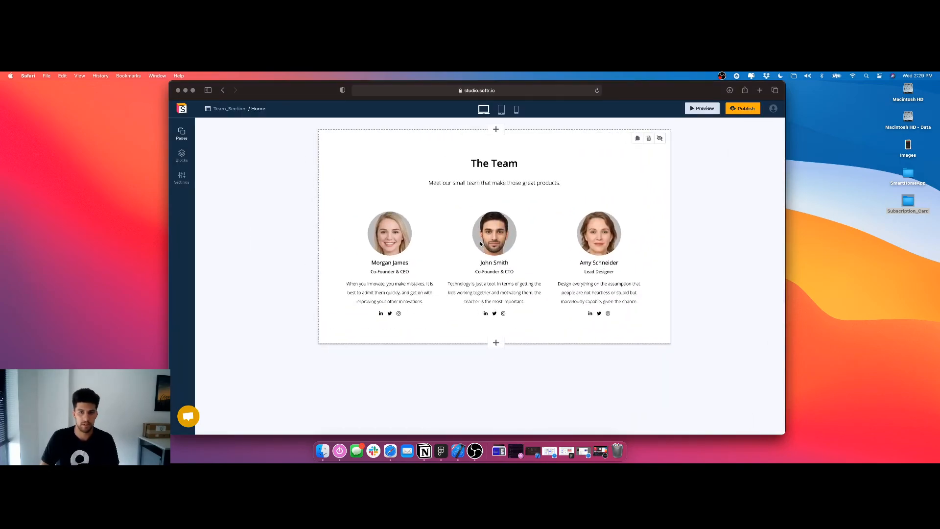
# Set the team block's title to "Sauce Designs Team"
pyautogui.click(606, 204)
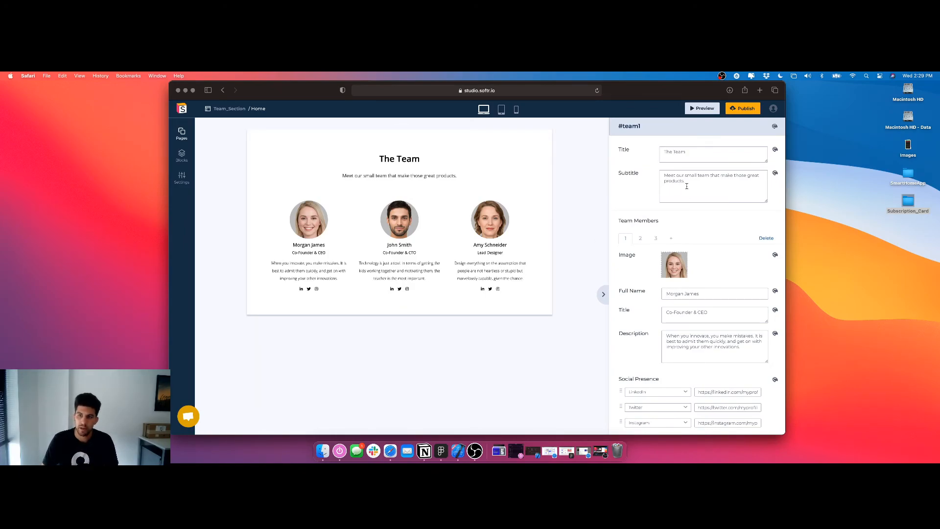
pyautogui.tripleClick(687, 155)
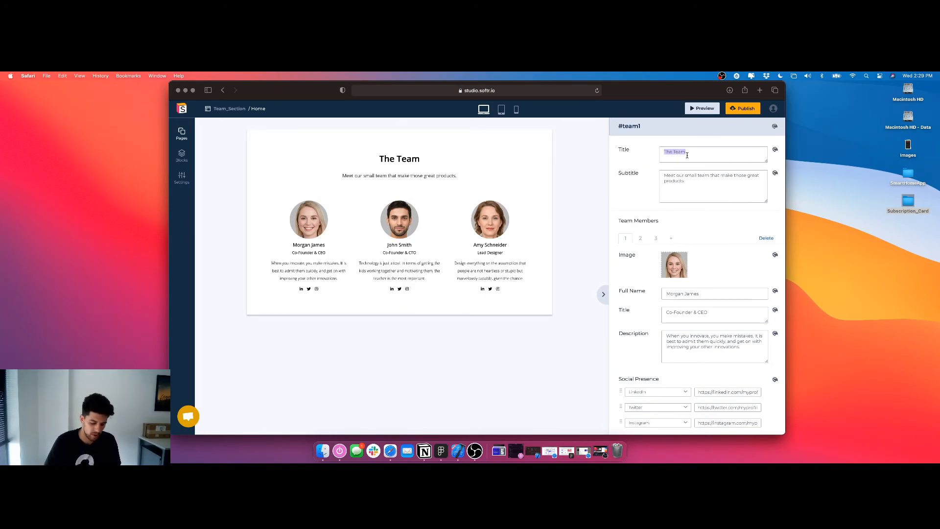
pyautogui.write('Sauce Desig')
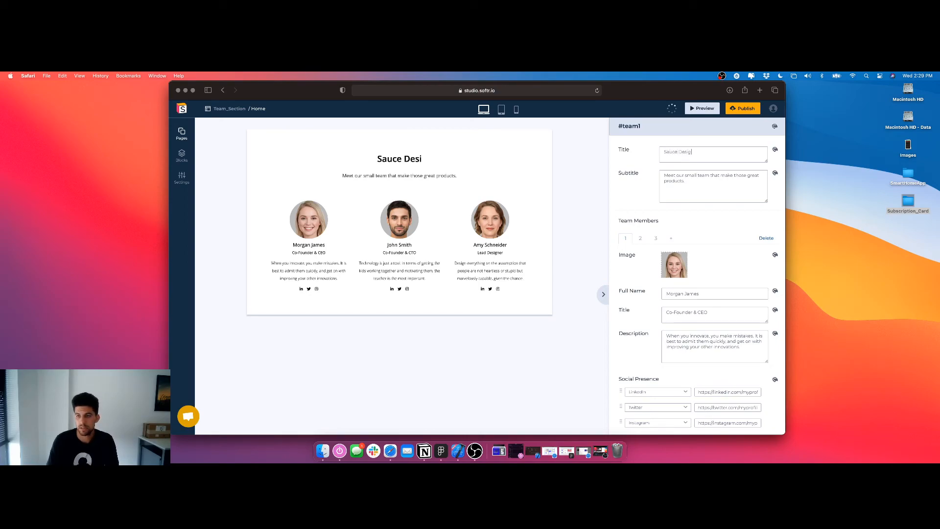
pyautogui.write('ns Team')
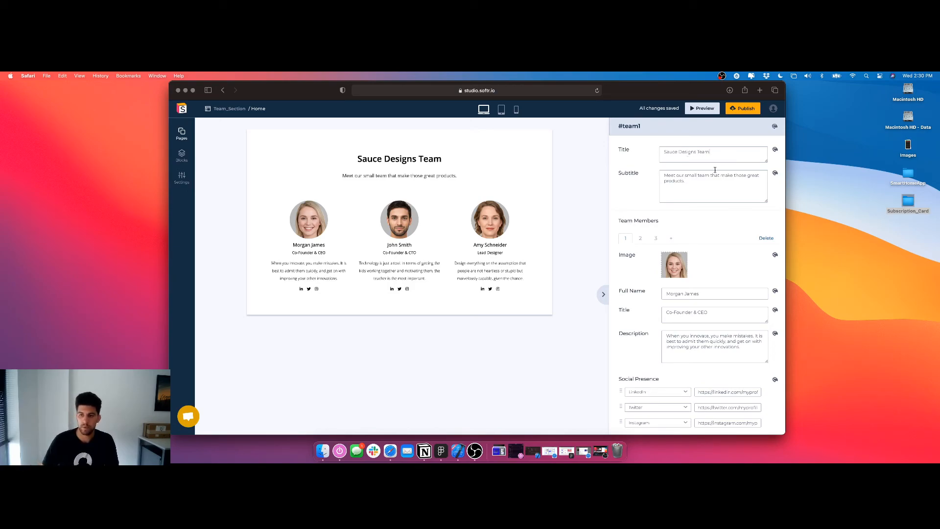
# Replace the team block's subtitle with "Sneak peak into who makes us who we are today."
pyautogui.moveTo(704, 183); pyautogui.dragTo(643, 173)
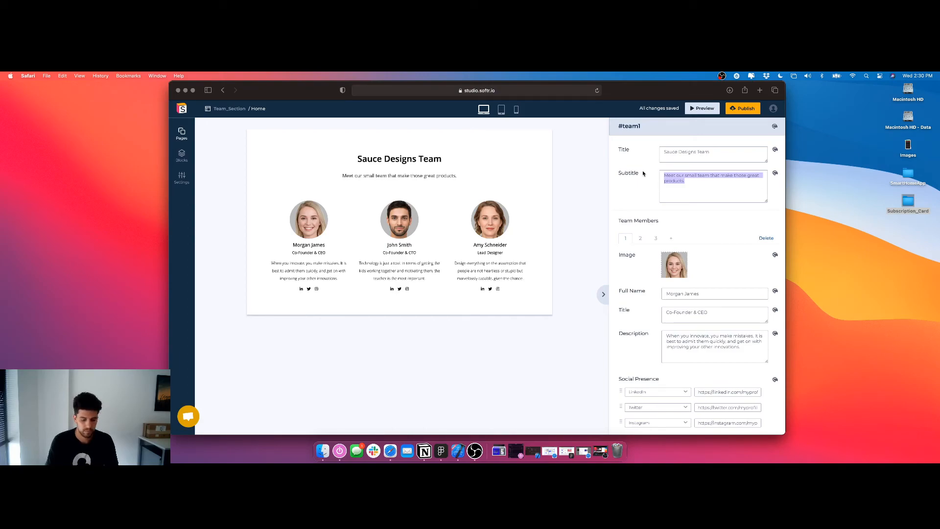
pyautogui.write('M')
pyautogui.press('BackSpace')
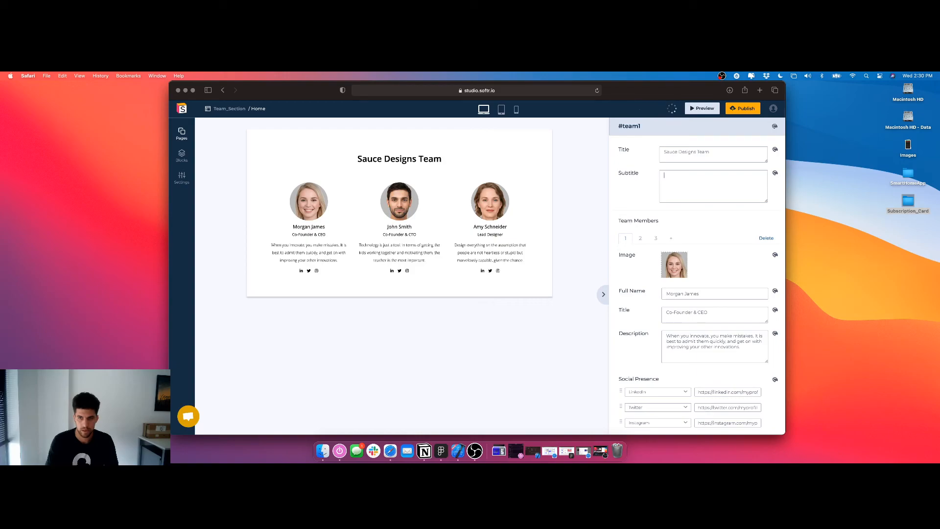
pyautogui.write('Sneak peak int')
pyautogui.write('o what')
pyautogui.press('BackSpace')
pyautogui.press('BackSpace')
pyautogui.press('BackSpace')
pyautogui.write('o makes')
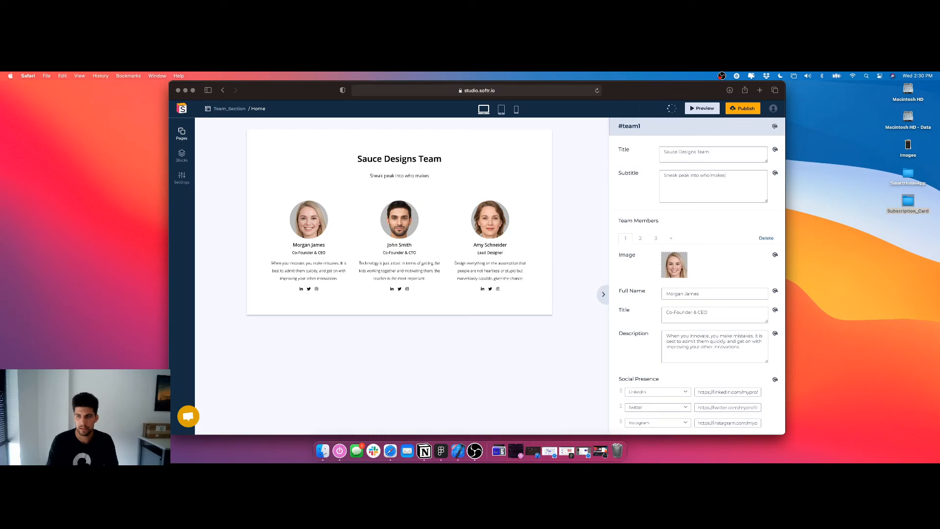
pyautogui.write(' us who we are today.')
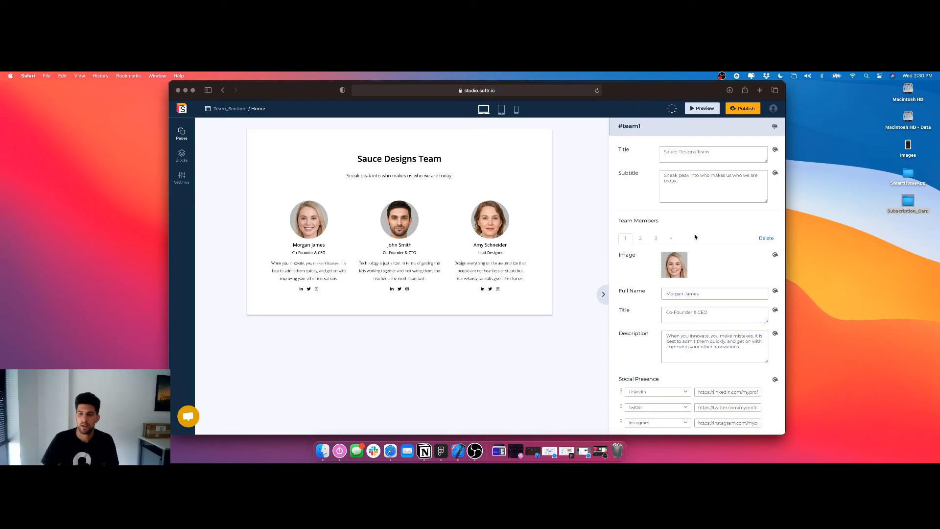
# Upload the founder's PNG portrait from Team Pictures in the Clava folder as the first team member's image and enter the founder's full name
pyautogui.scroll(-1, 675, 229)
pyautogui.click(676, 250)
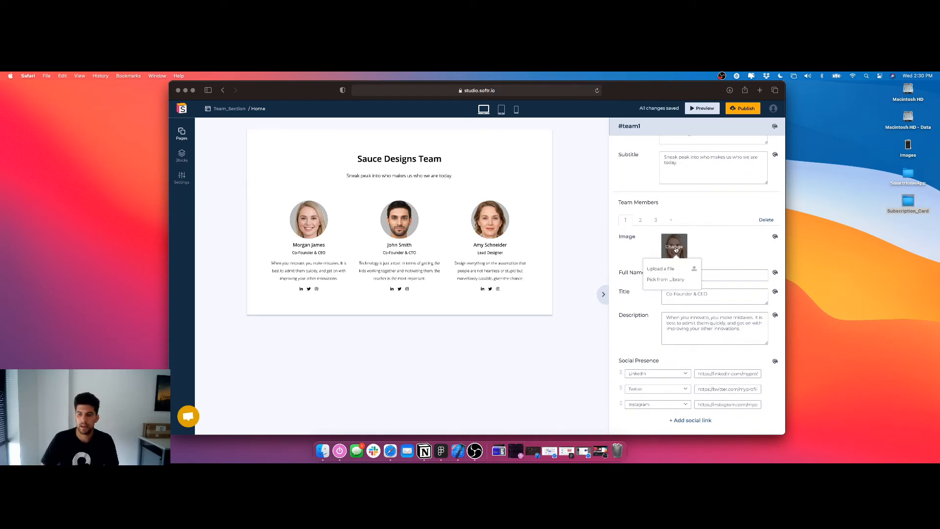
pyautogui.click(669, 273)
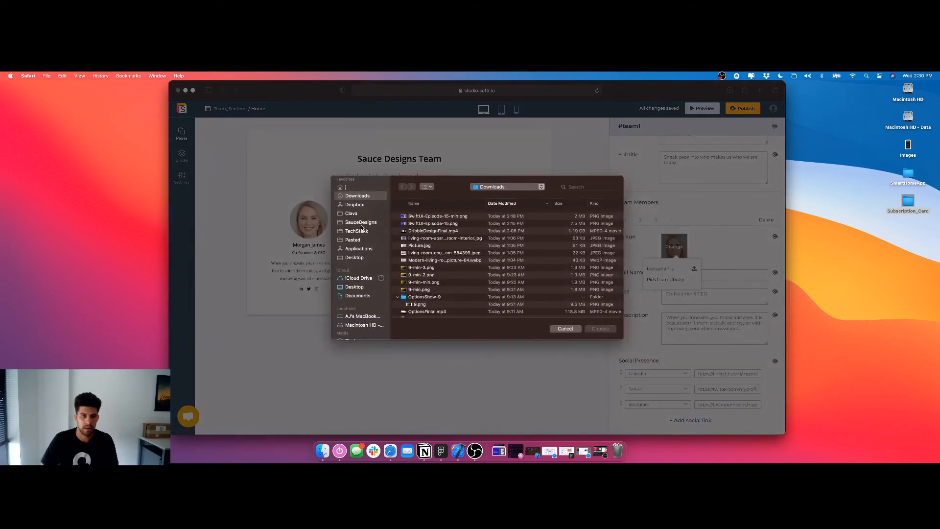
pyautogui.click(349, 214)
pyautogui.scroll(-5, 457, 255)
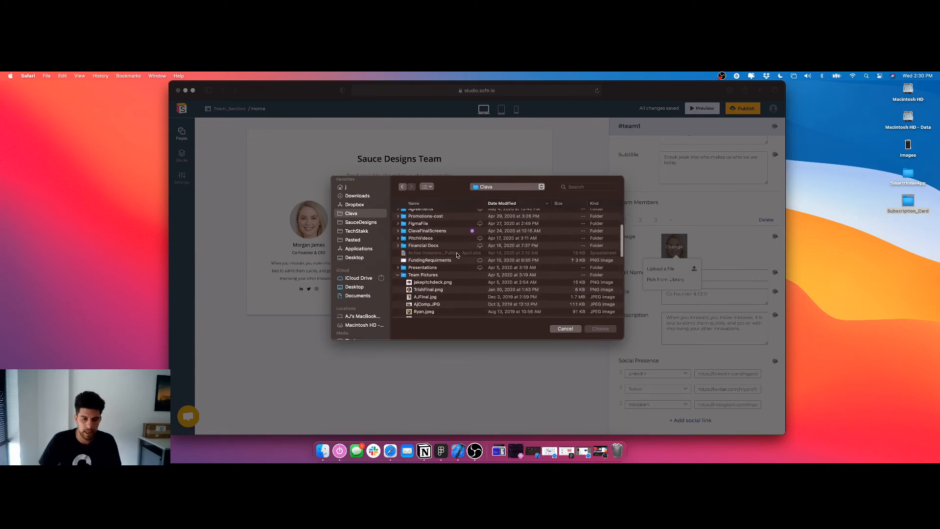
pyautogui.scroll(-3, 457, 255)
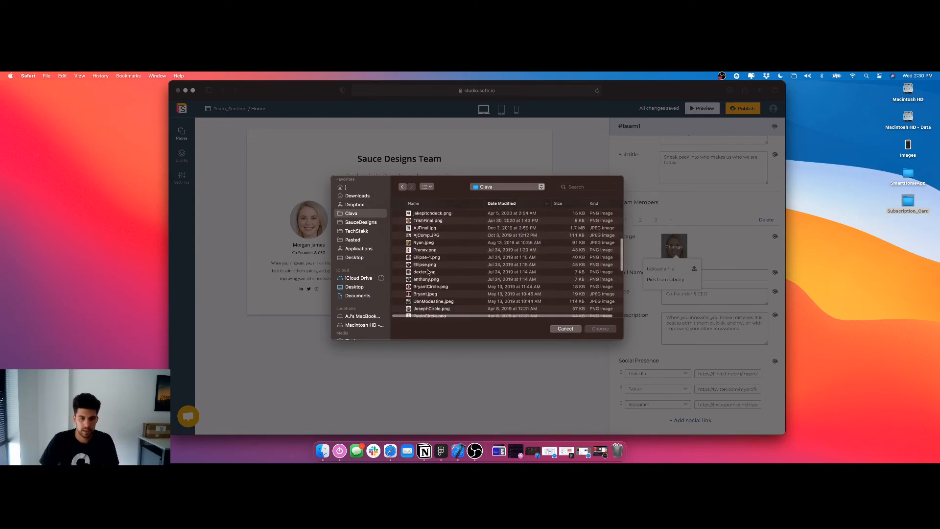
pyautogui.scroll(-4, 428, 272)
pyautogui.click(426, 288)
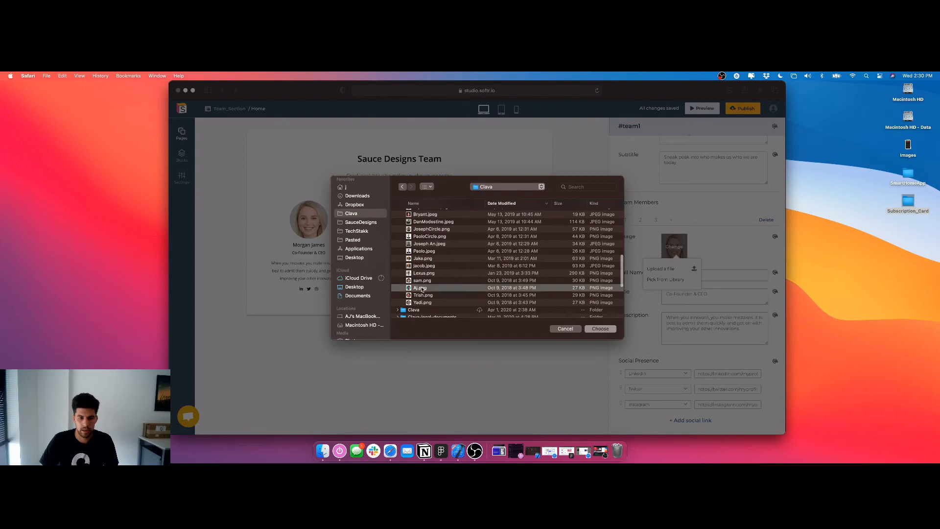
pyautogui.click(591, 327)
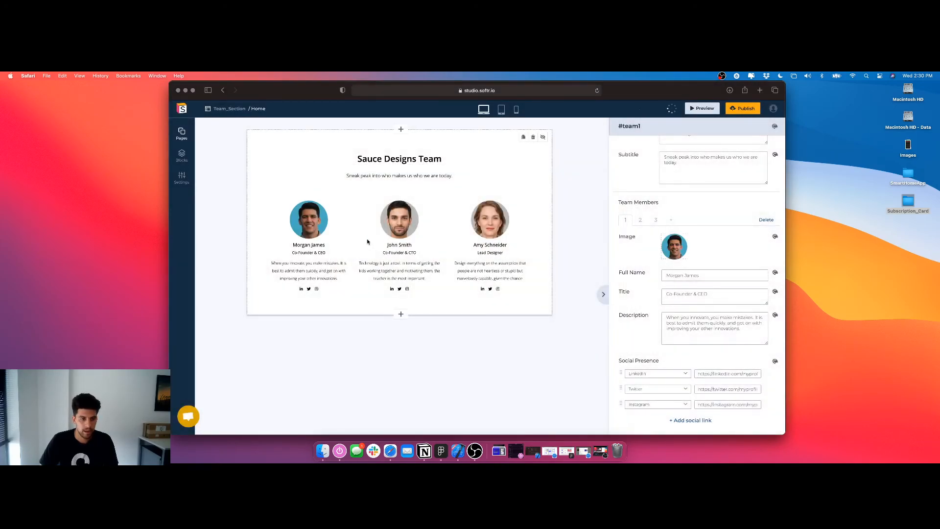
pyautogui.tripleClick(689, 276)
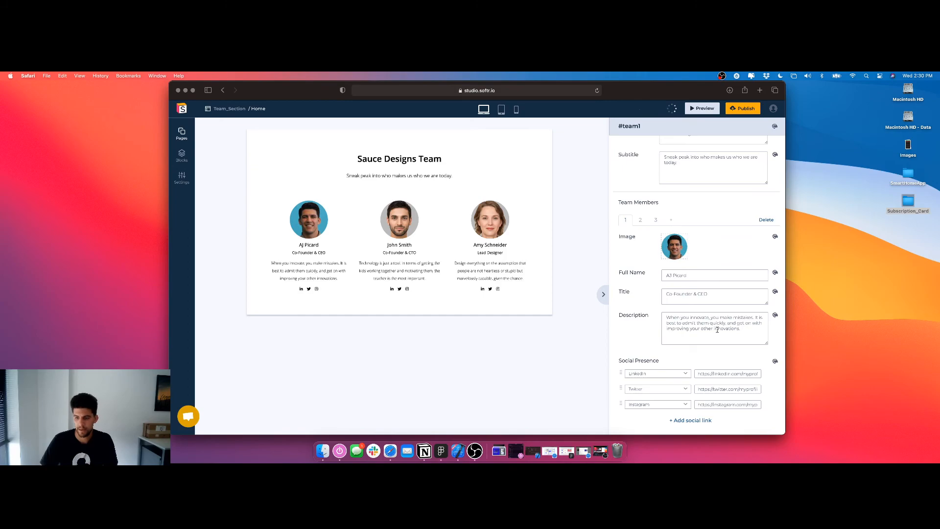
# Replace the first team member's description with "Designer at heart. Currently founder of Sauce Design, also pushing Clava App."
pyautogui.scroll(-1, 718, 329)
pyautogui.moveTo(745, 310); pyautogui.dragTo(661, 297)
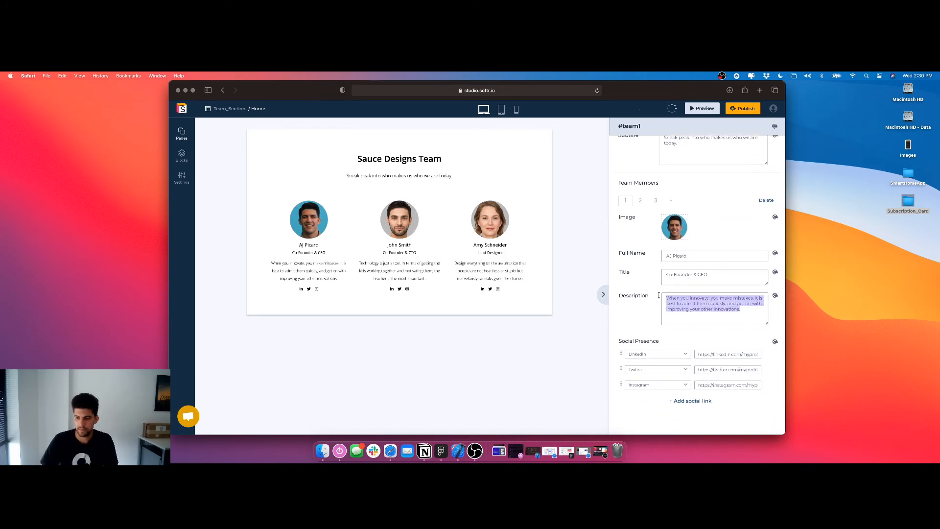
pyautogui.write('I')
pyautogui.write('esigner at')
pyautogui.write(' hear')
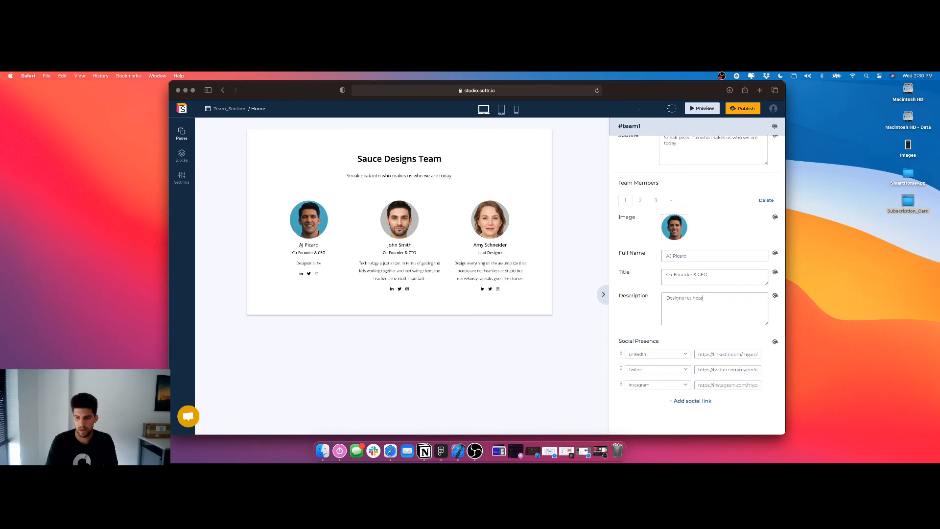
pyautogui.write('t. Currently founder of Sauce Designs 9w')
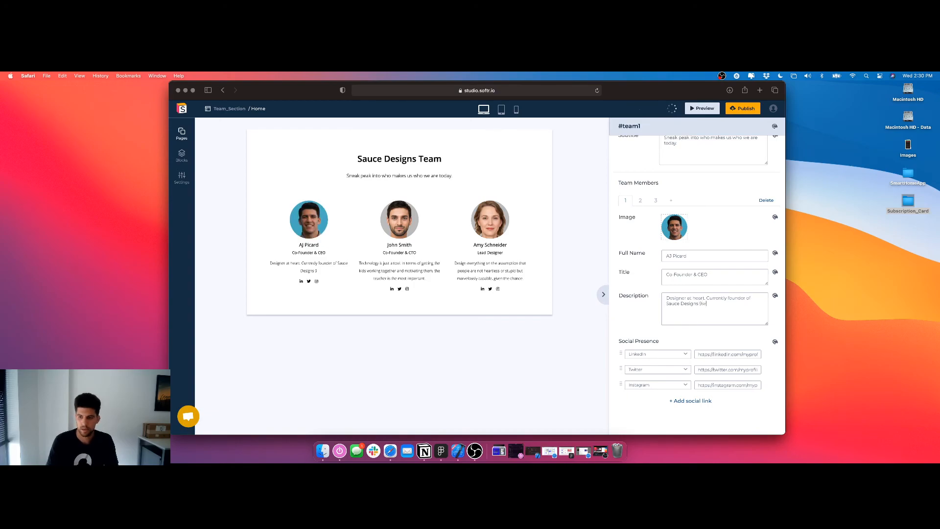
pyautogui.press('BackSpace')
pyautogui.press('BackSpace')
pyautogui.press('BackSpace')
pyautogui.press('BackSpace')
pyautogui.press('BackSpace')
pyautogui.press('BackSpace')
pyautogui.press('BackSpace')
pyautogui.press('BackSpace')
pyautogui.press('BackSpace')
pyautogui.press('BackSpace')
pyautogui.press('BackSpace')
pyautogui.press('BackSpace')
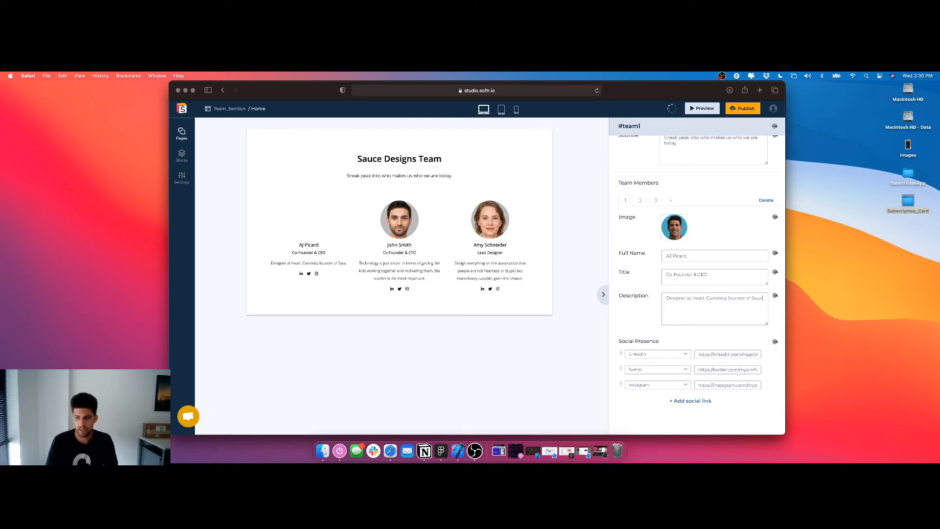
pyautogui.write('e Design, als')
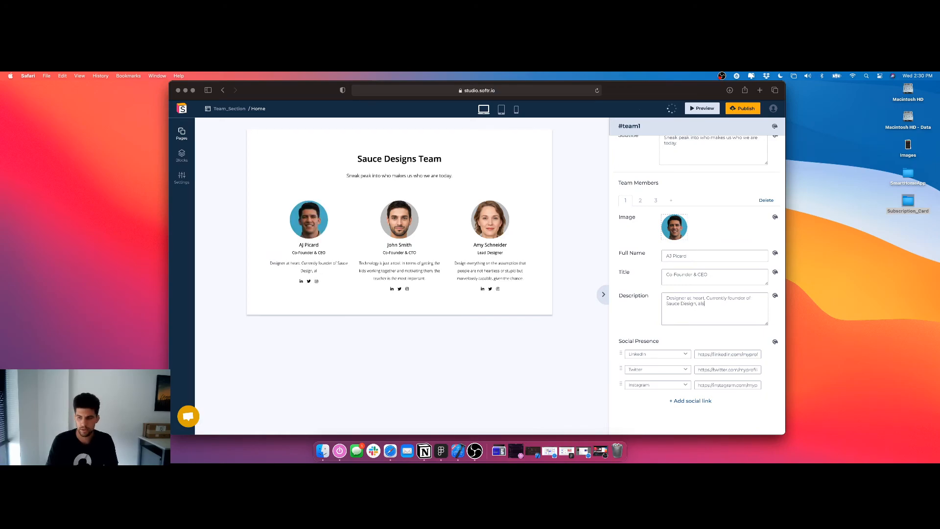
pyautogui.write('o pushing Clava App.')
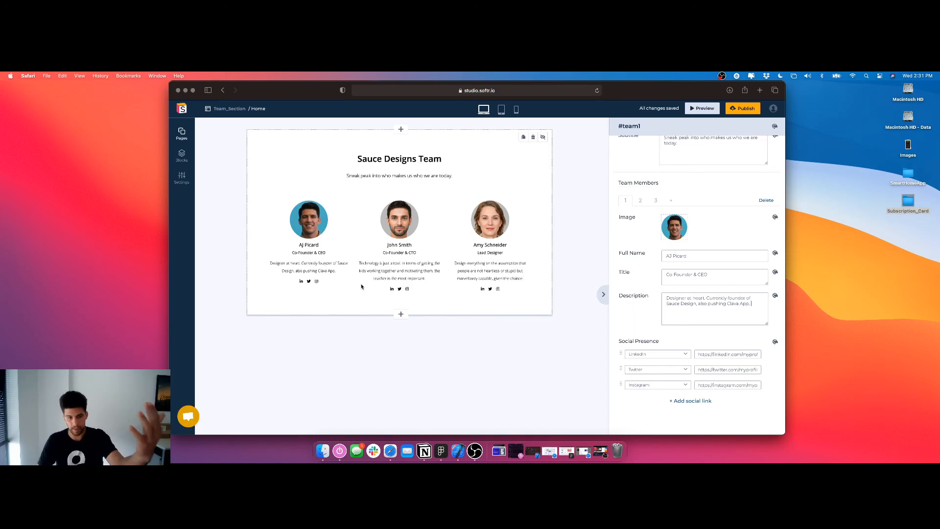
# Replace the first team member's description with "I love hooping, huge fan of learning and everything tech. Apple lover at heart."
pyautogui.press('super+a')
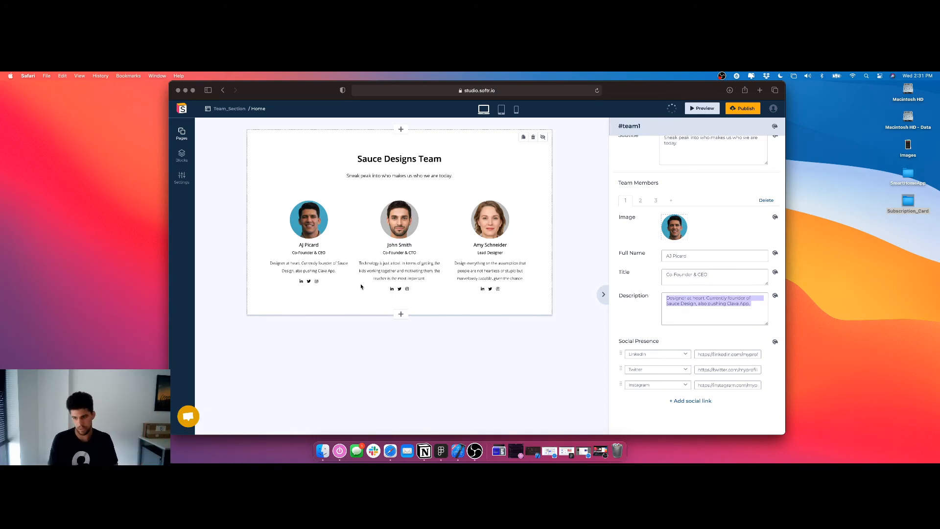
pyautogui.write('I love ho')
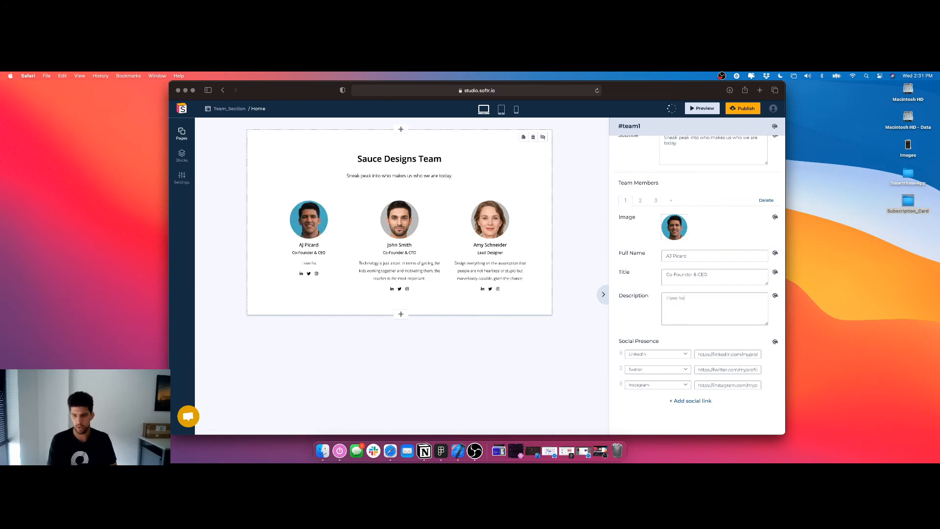
pyautogui.write('oping, huge fan of lea')
pyautogui.write('rning and everyd')
pyautogui.write('hing tech. Cant')
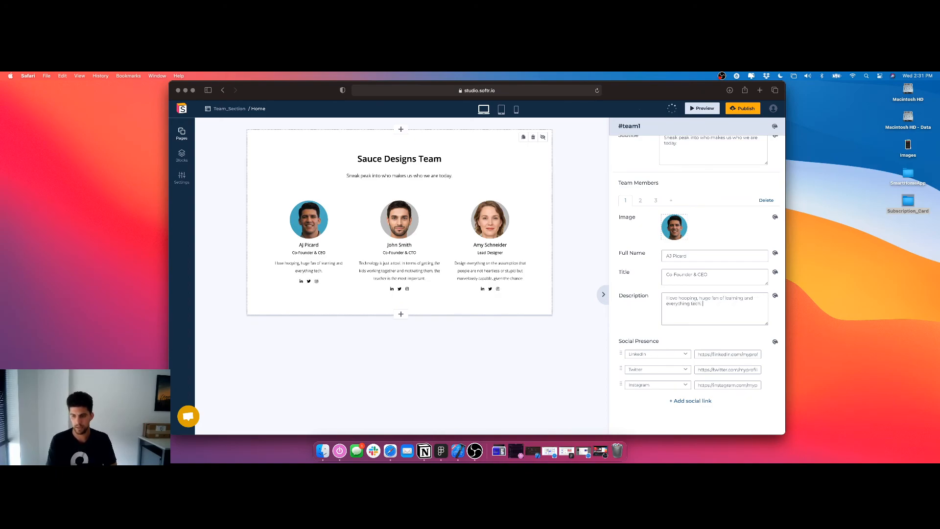
pyautogui.press('BackSpace')
pyautogui.press('BackSpace')
pyautogui.press('BackSpace')
pyautogui.press('BackSpace')
pyautogui.write('Apple lover at heart.')
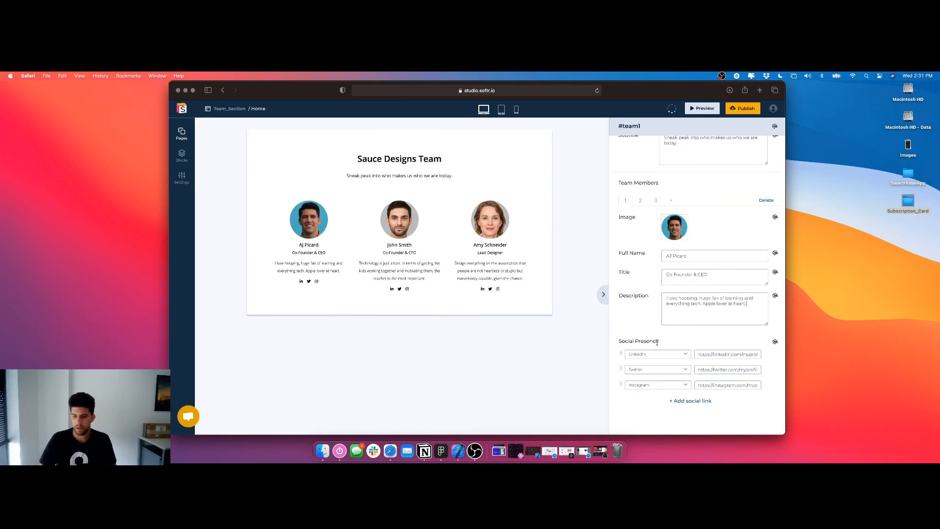
# Remove the LinkedIn link from the first team member's social presence, leaving the Twitter and Instagram links
pyautogui.scroll(-1, 754, 342)
pyautogui.click(768, 342)
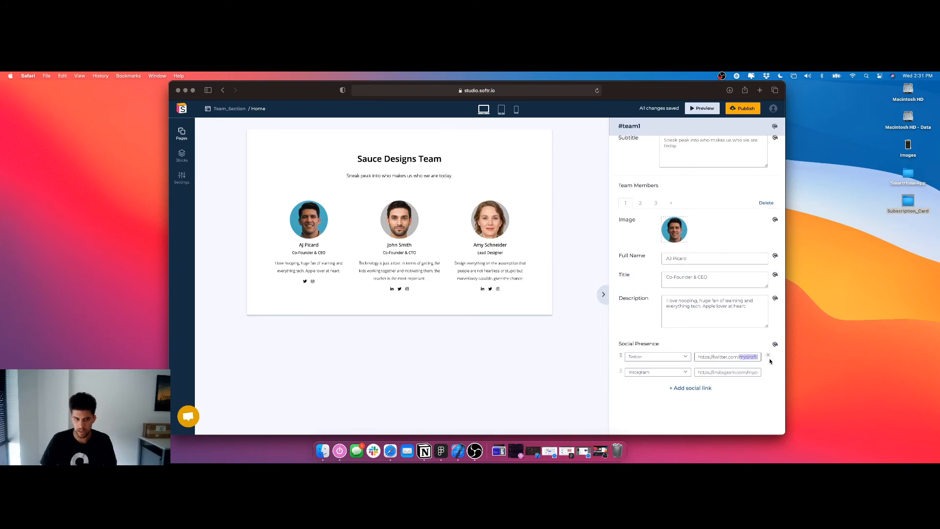
pyautogui.moveTo(745, 373); pyautogui.dragTo(769, 374)
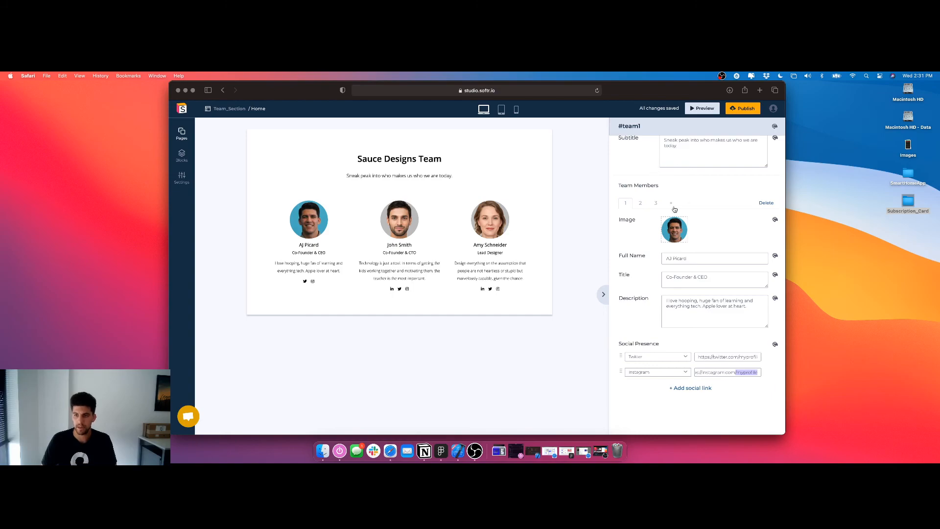
# Add another social link to the first team member, look through the available platforms, and remove the added link
pyautogui.click(693, 387)
pyautogui.click(661, 388)
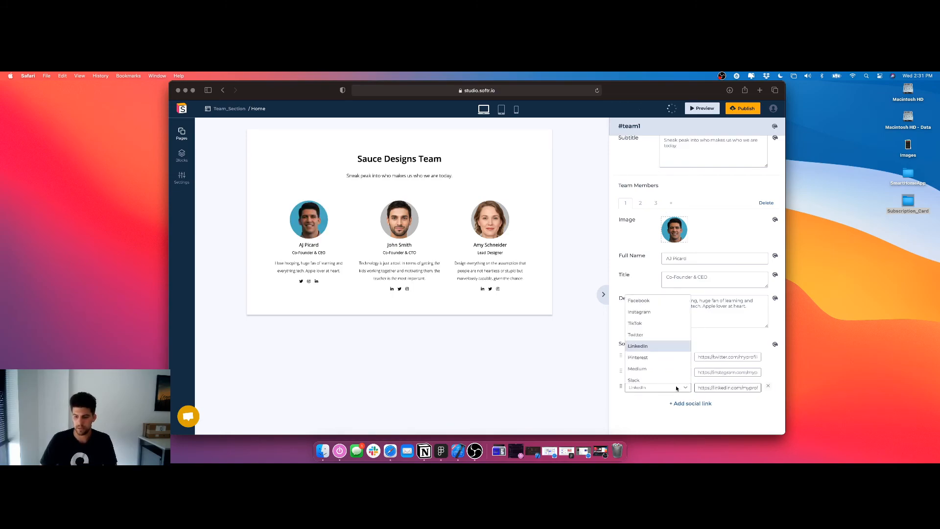
pyautogui.scroll(-3, 659, 370)
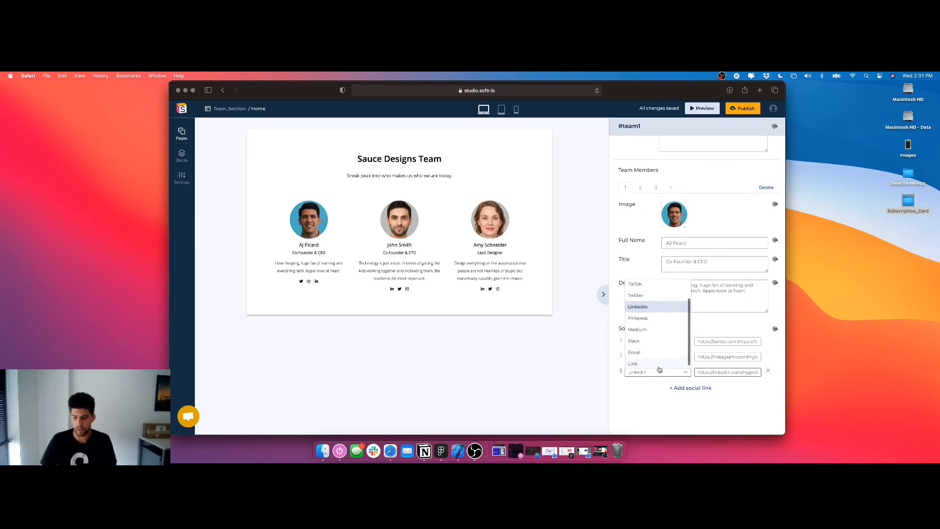
pyautogui.scroll(2, 659, 370)
pyautogui.click(768, 371)
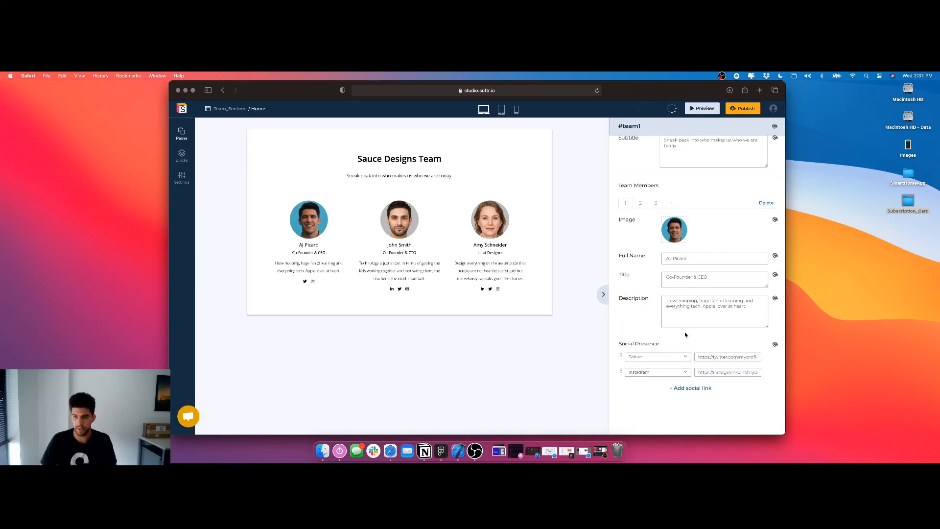
# Upload the co-founder's PNG portrait from Team Pictures in the Clava folder as the second team member's image
pyautogui.click(641, 204)
pyautogui.click(675, 239)
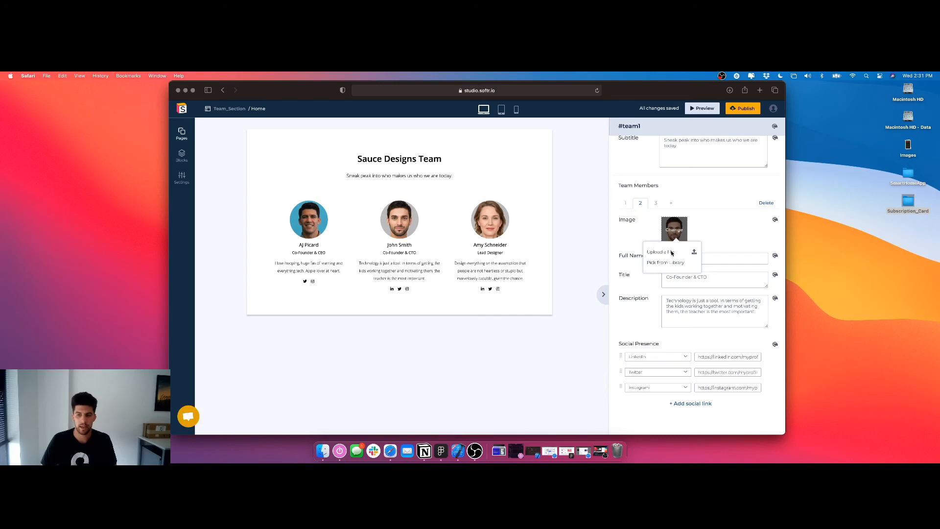
pyautogui.click(671, 252)
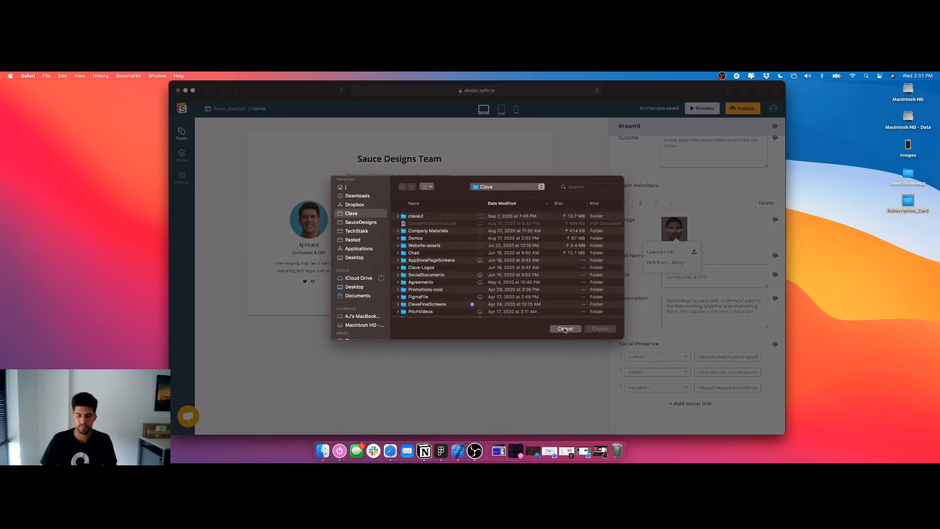
pyautogui.scroll(-10, 443, 265)
pyautogui.scroll(5, 443, 264)
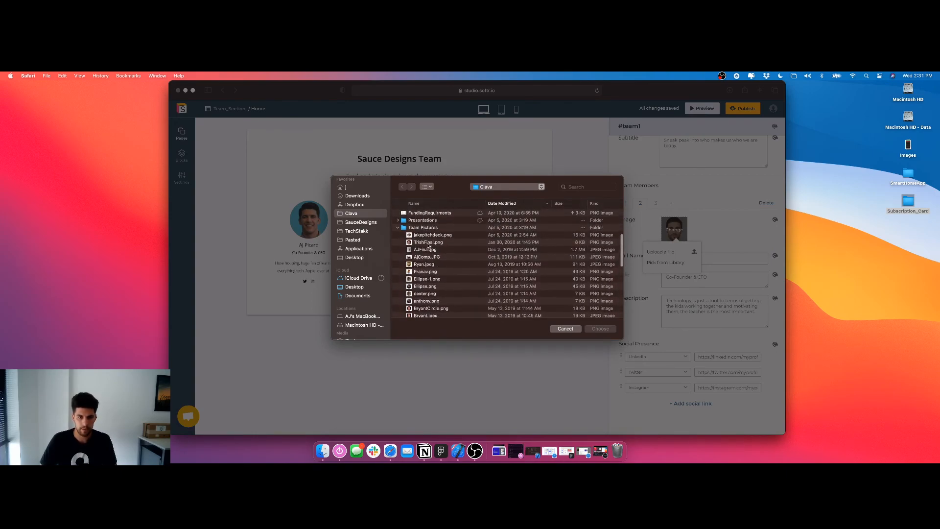
pyautogui.click(430, 245)
pyautogui.press('Return')
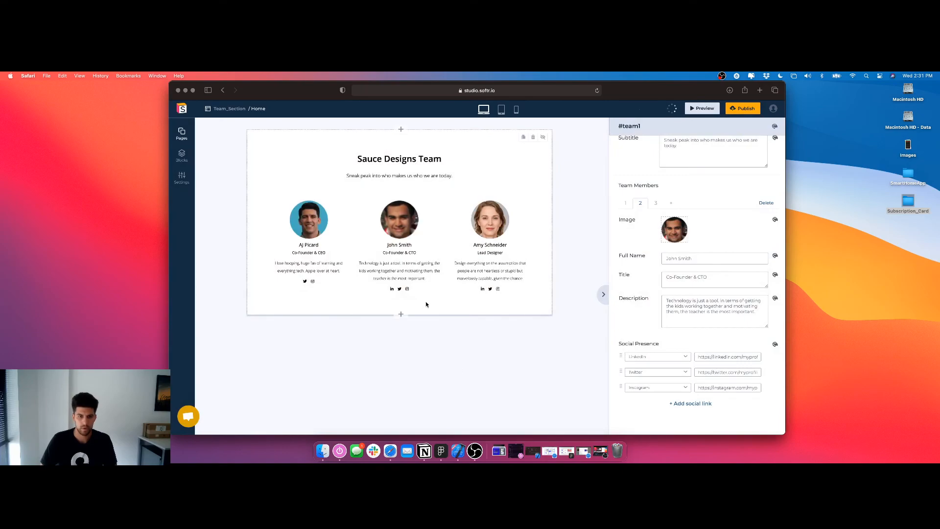
# Enter the second team member's first name as the full name and shorten the first member's name to the first name only
pyautogui.doubleClick(697, 258)
pyautogui.press('super+a')
pyautogui.press('BackSpace')
pyautogui.write('Trish')
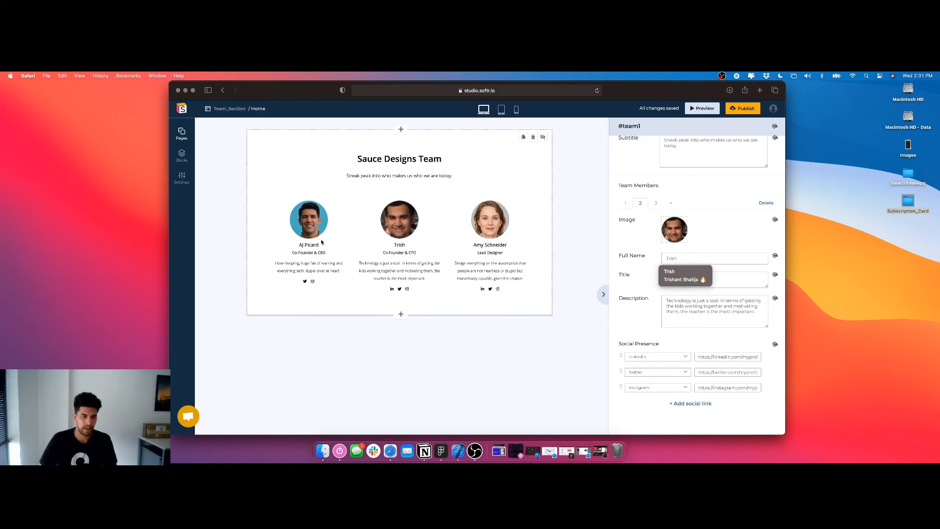
pyautogui.click(625, 202)
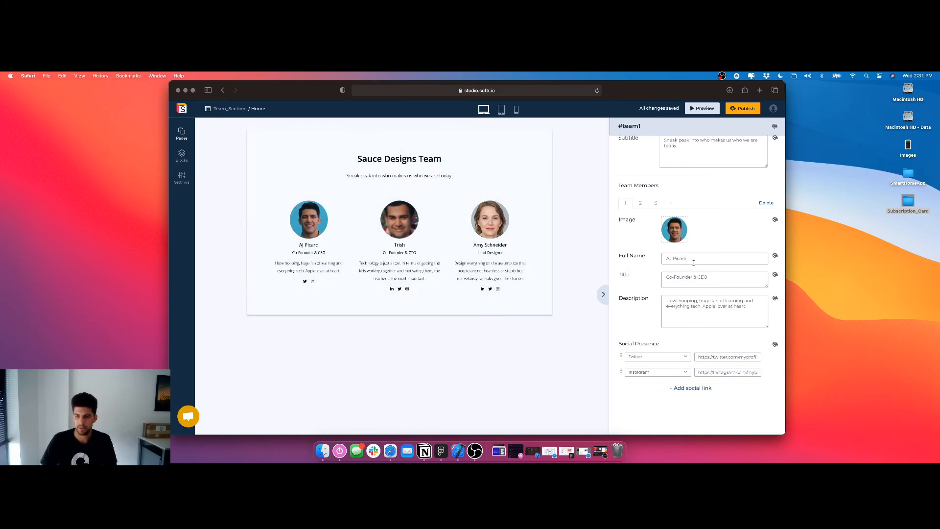
pyautogui.hotkey('alt', 'BackSpace')
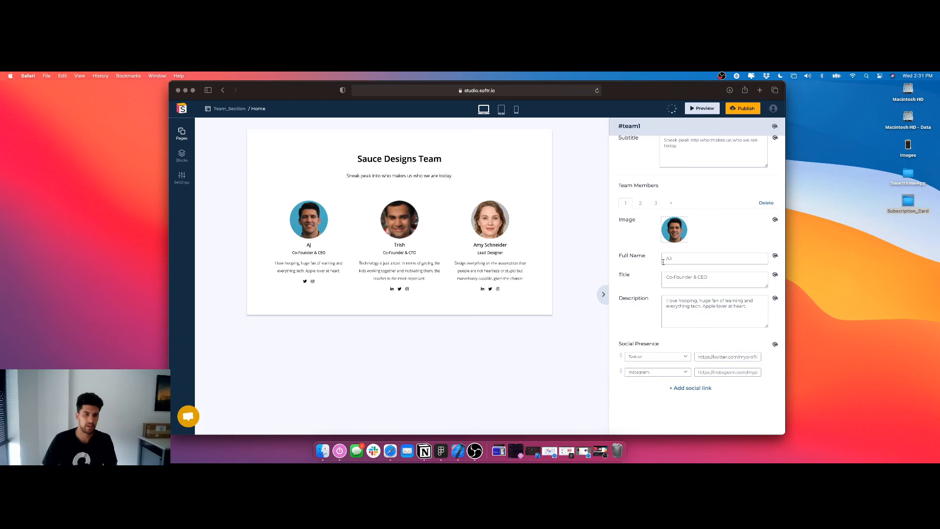
pyautogui.click(641, 204)
pyautogui.moveTo(711, 279); pyautogui.dragTo(679, 277)
pyautogui.click(704, 279)
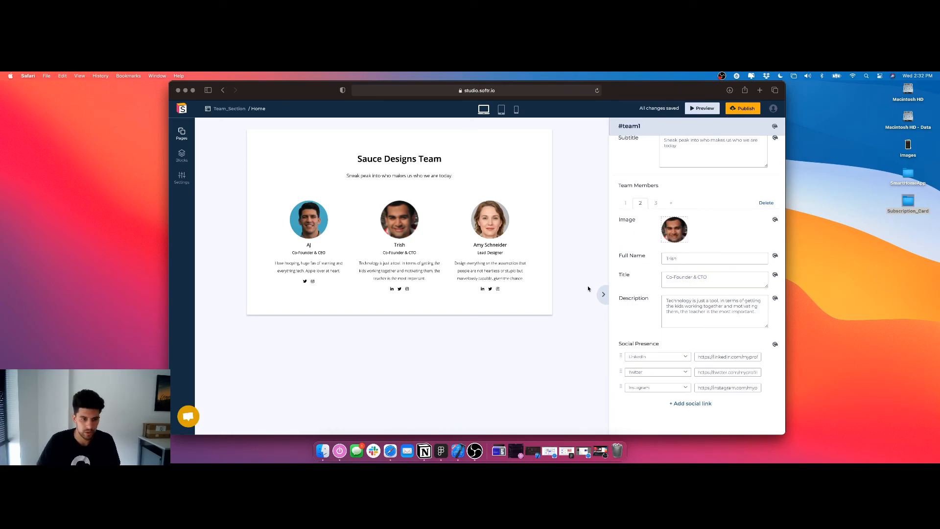
pyautogui.moveTo(716, 317); pyautogui.dragTo(633, 301)
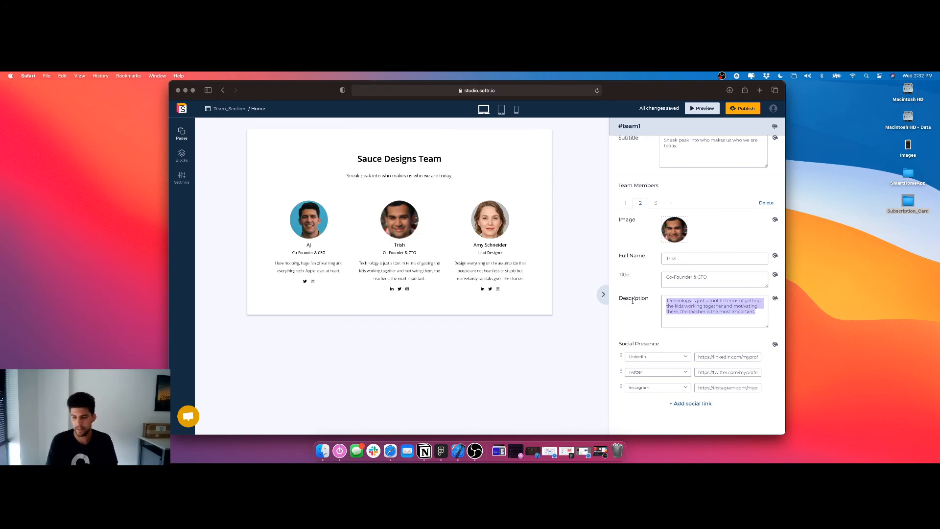
pyautogui.write('Head on ove')
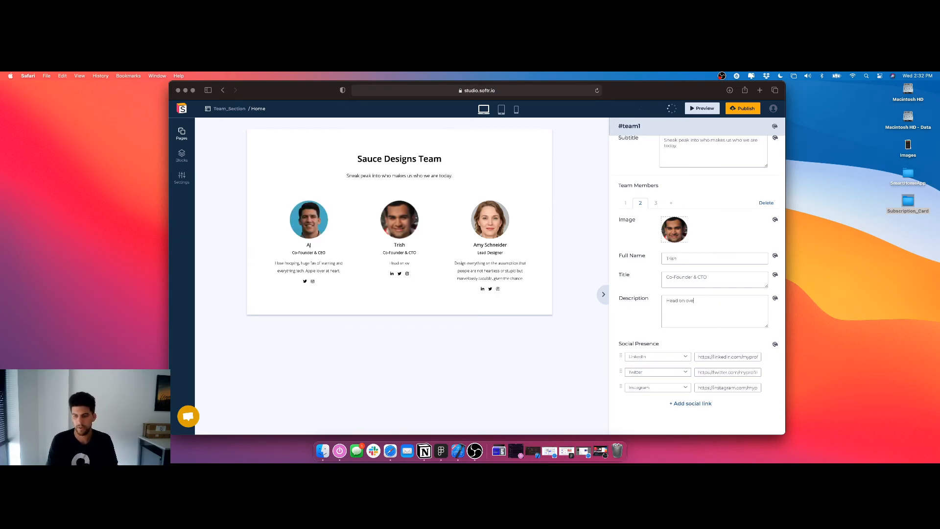
pyautogui.write('r to www.Sauc')
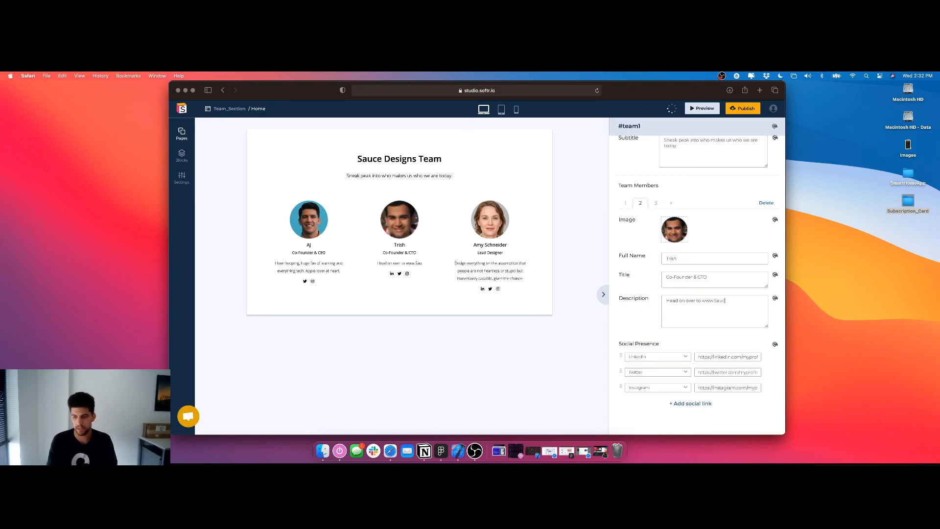
pyautogui.write('eDesigns.io')
pyautogui.write(' to see what')
pyautogui.write(' he')
pyautogui.write(' d')
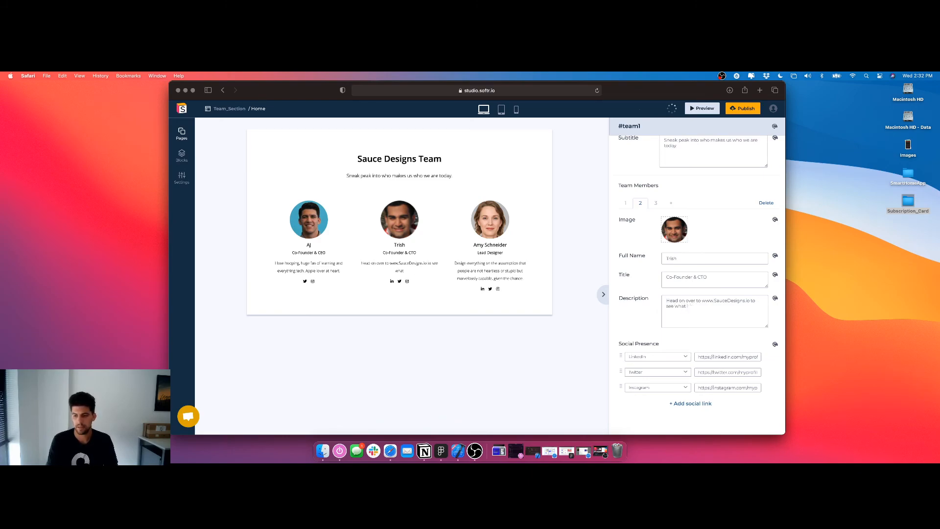
pyautogui.write('oes for fun.')
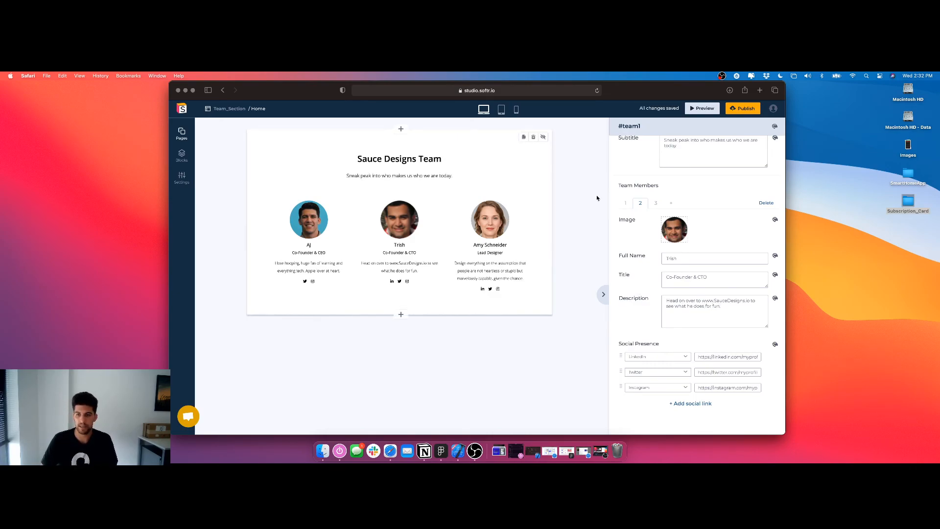
# Remove the second team member's LinkedIn link and delete the third team member
pyautogui.click(656, 203)
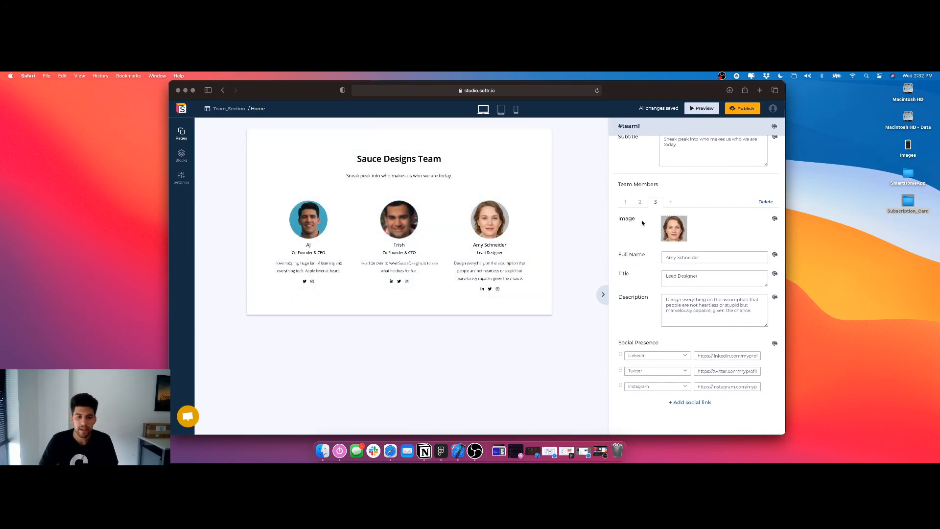
pyautogui.click(644, 202)
pyautogui.scroll(-1, 705, 335)
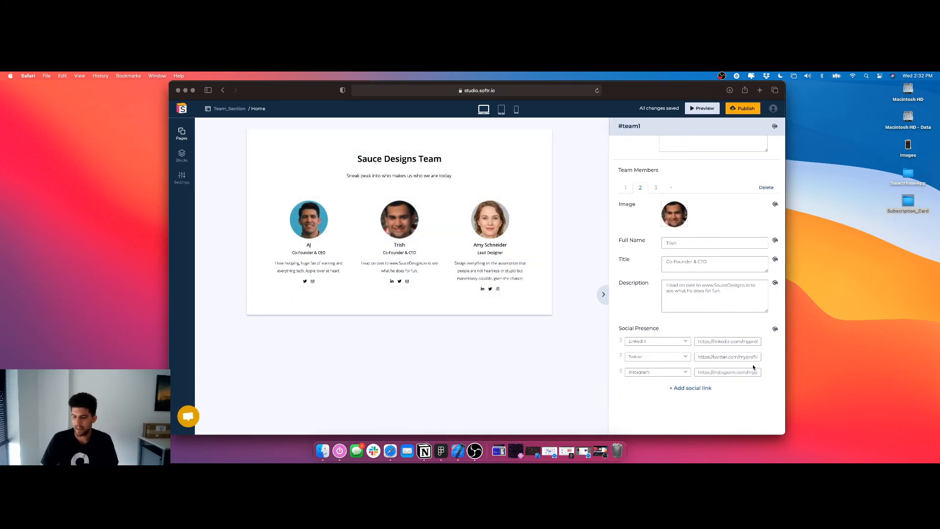
pyautogui.click(656, 188)
pyautogui.scroll(1, 620, 225)
pyautogui.click(765, 203)
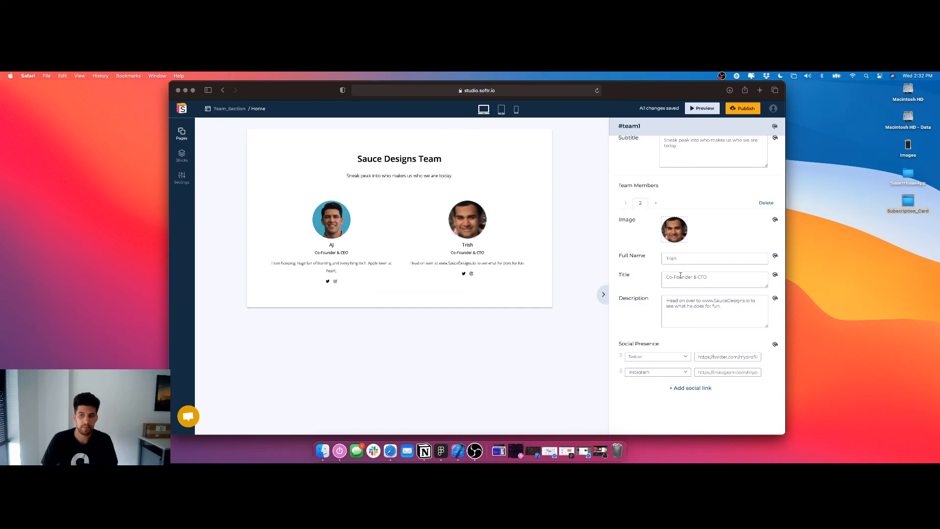
# Append "Master at developing in React Native." to the second team member's description and return to the first team member's details
pyautogui.write('Master at devel')
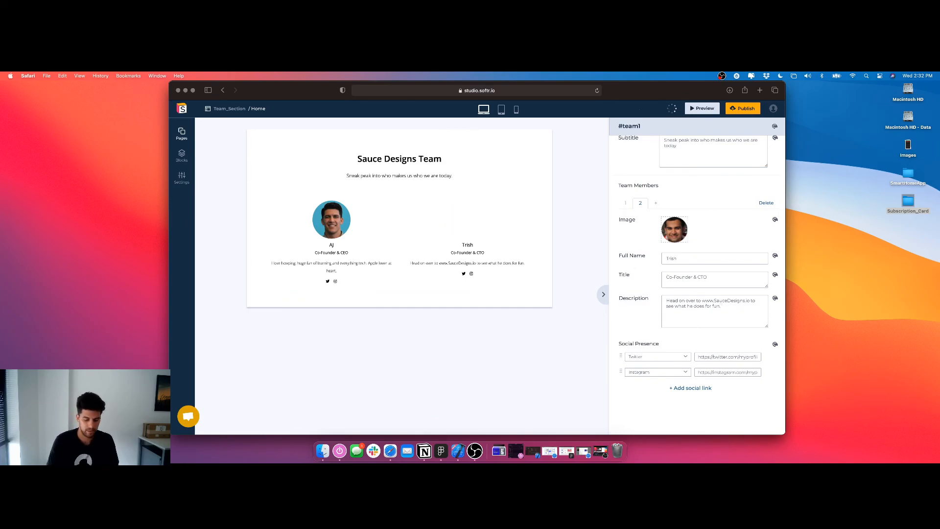
pyautogui.write('oping ')
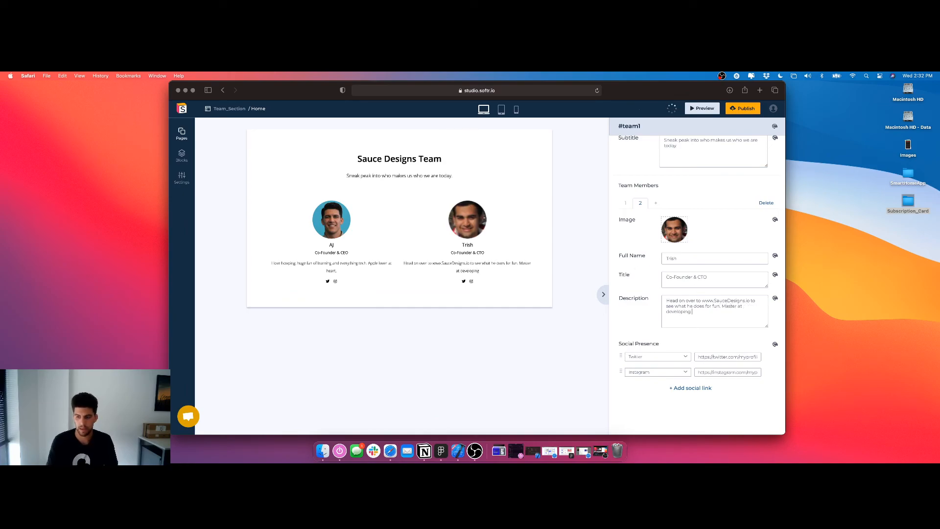
pyautogui.write('in React Native.')
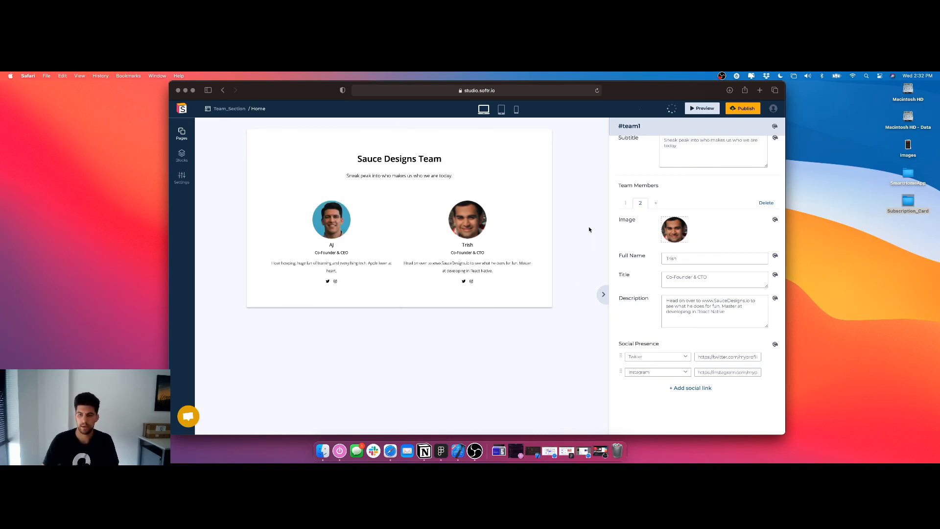
pyautogui.click(626, 203)
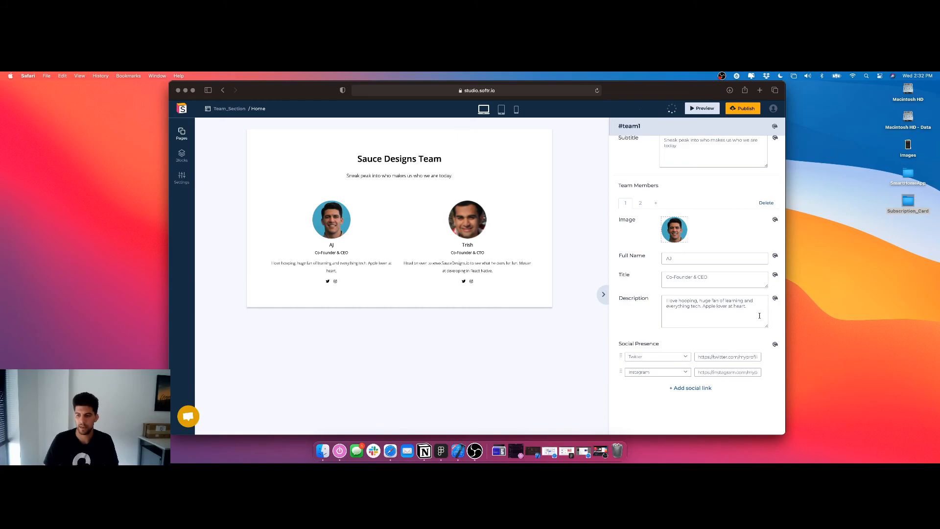
# Append "Designer and Frontend Developer." to the first team member's description
pyautogui.write('Des')
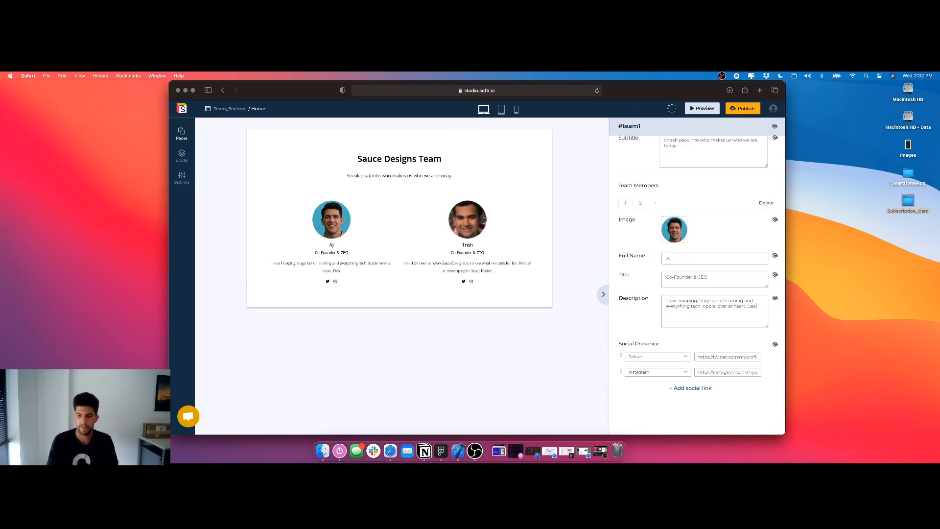
pyautogui.write('igner and Frontend Developer.')
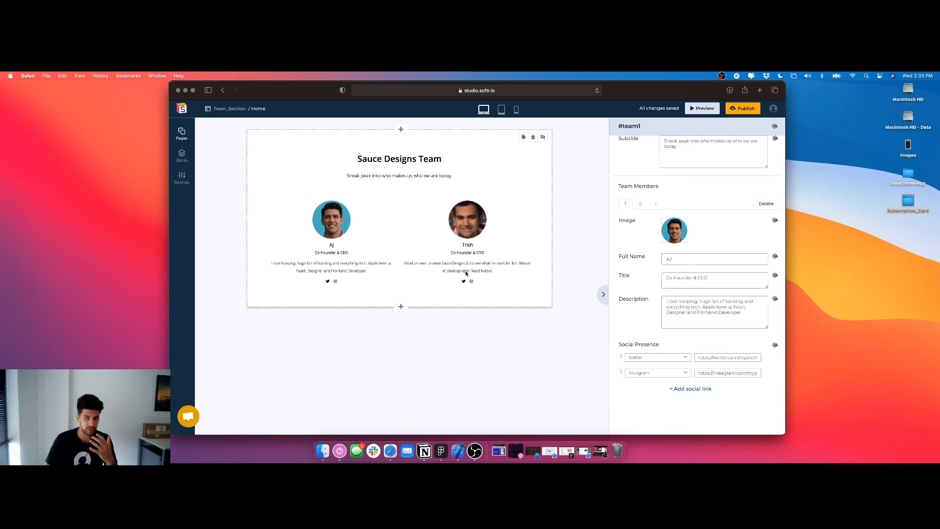
# Open the style settings of the whole team section and set its top padding to xl
pyautogui.scroll(2, 654, 207)
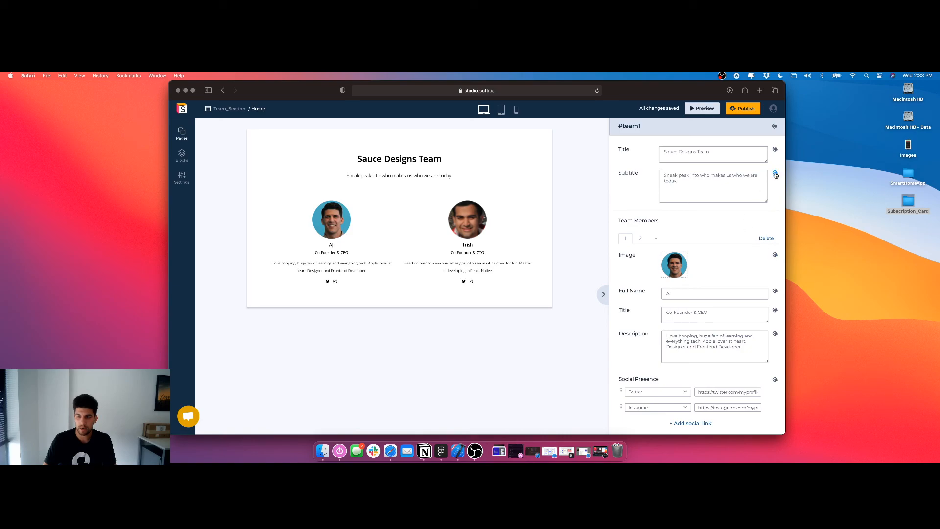
pyautogui.click(776, 128)
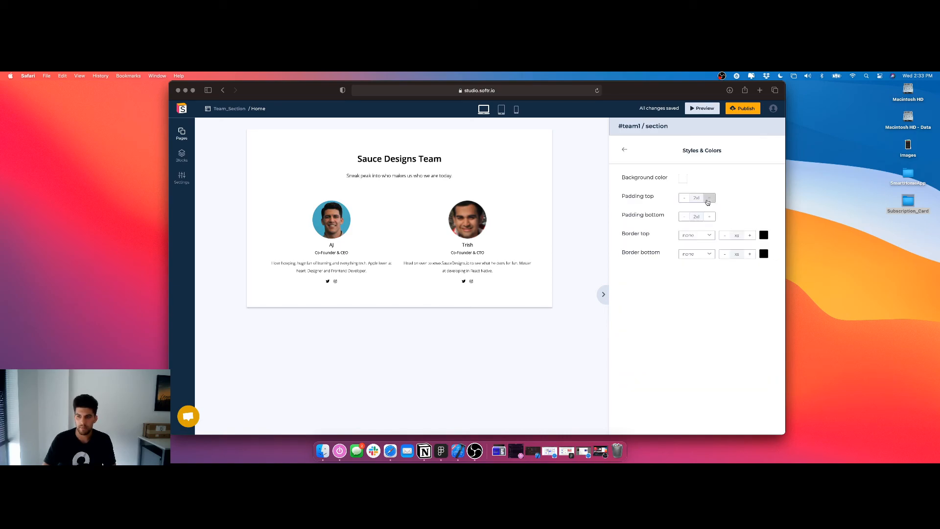
pyautogui.click(684, 198)
pyautogui.click(710, 198)
pyautogui.click(710, 198)
pyautogui.click(685, 198)
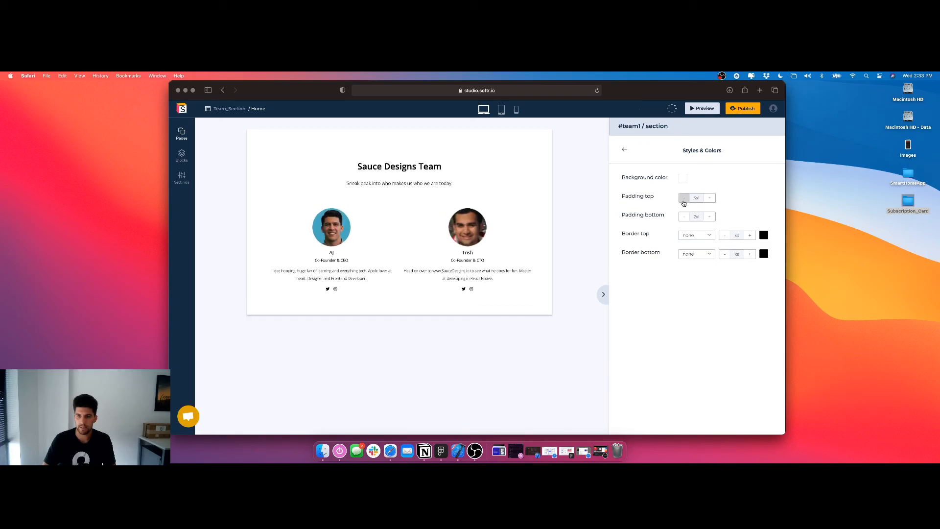
pyautogui.click(684, 198)
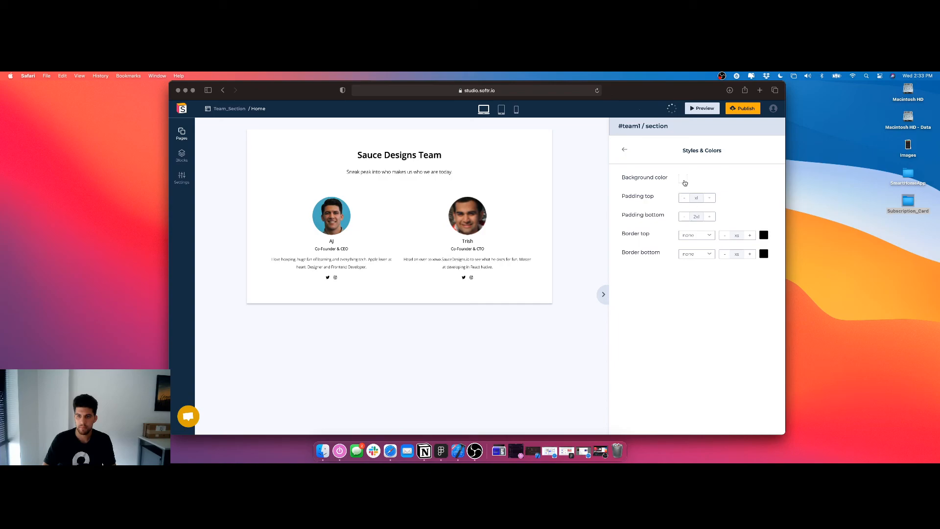
# Change the team section's background color to a pale yellow and return to the section's content settings
pyautogui.click(683, 179)
pyautogui.click(633, 291)
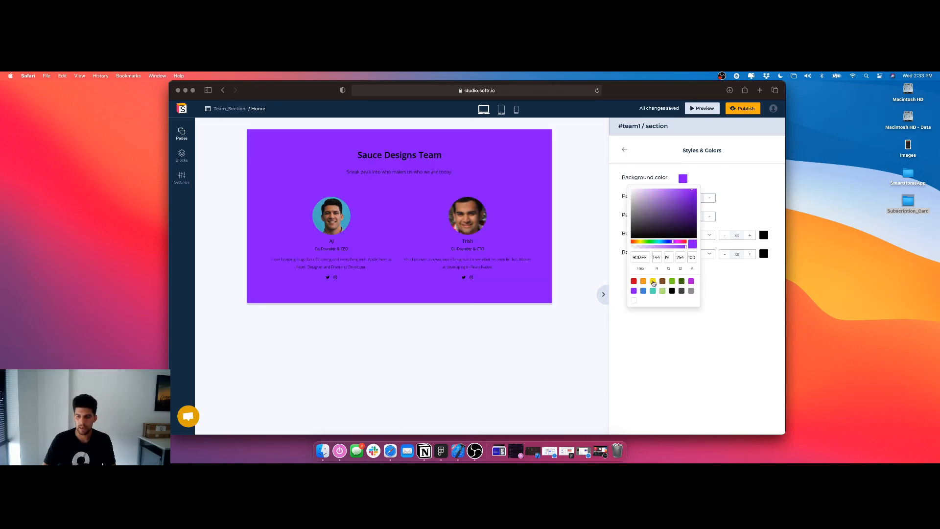
pyautogui.click(653, 282)
pyautogui.moveTo(652, 199); pyautogui.dragTo(636, 191)
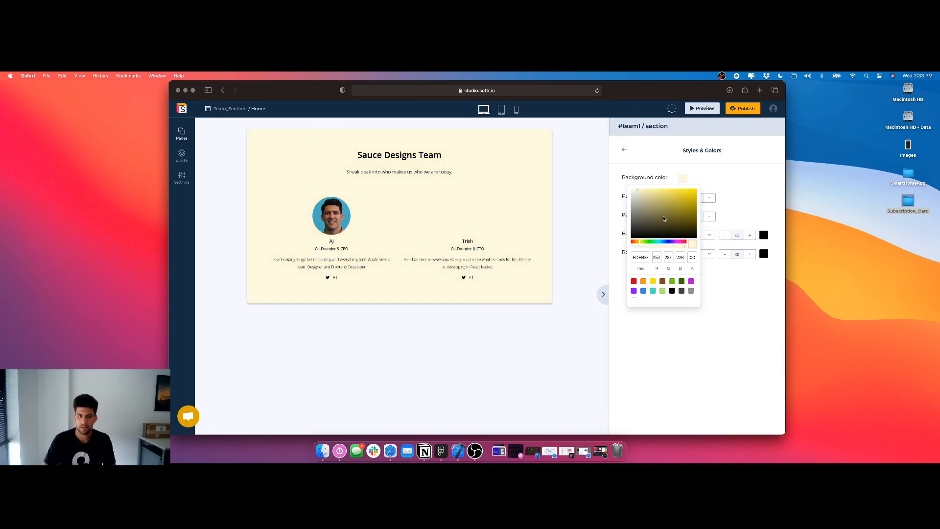
pyautogui.click(741, 156)
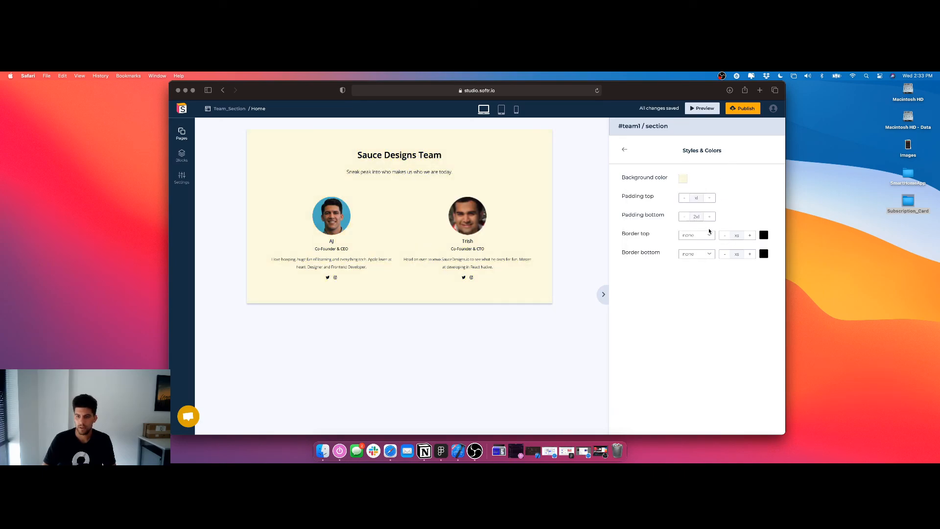
pyautogui.click(625, 149)
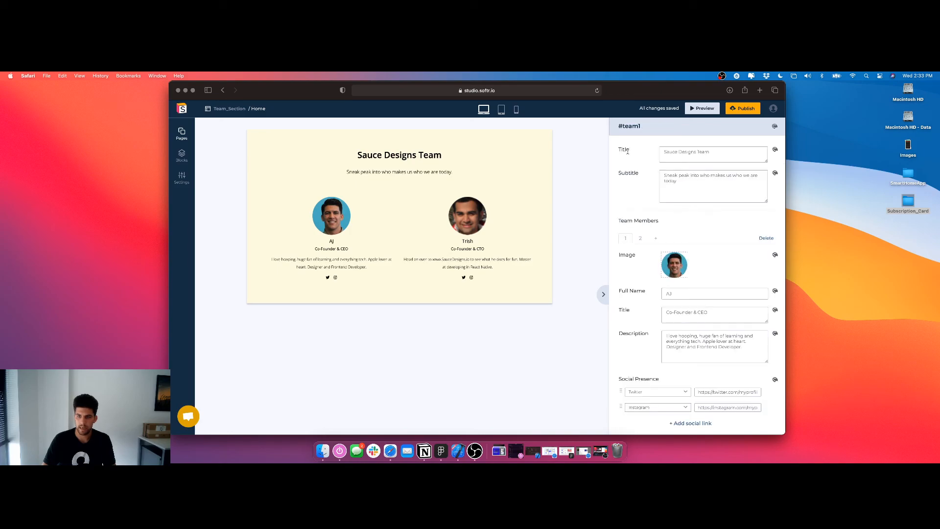
# Enlarge the section title's text to 5xl and set its bottom padding to none
pyautogui.click(776, 154)
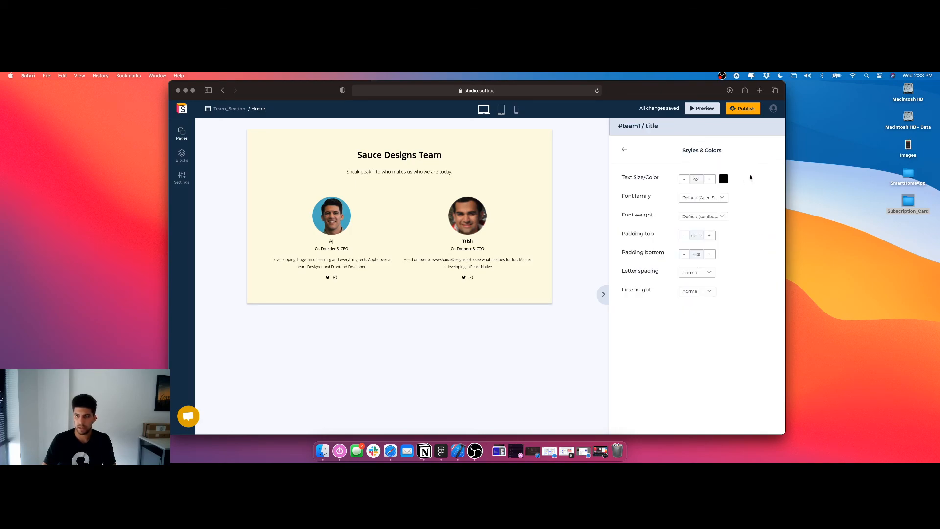
pyautogui.click(710, 179)
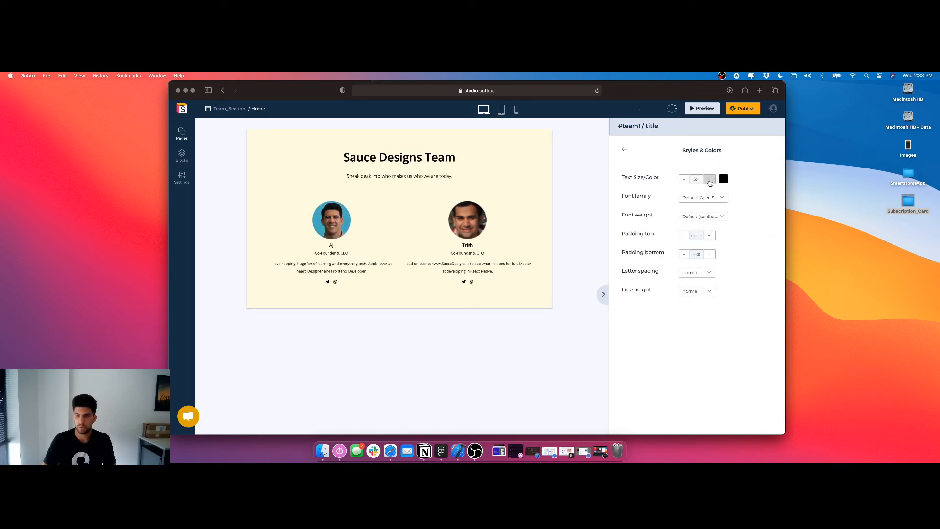
pyautogui.click(684, 254)
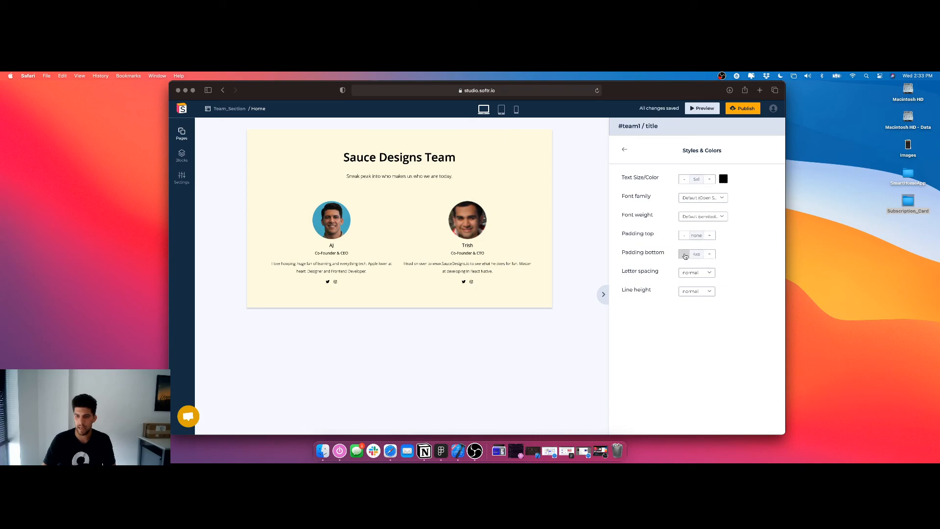
pyautogui.click(684, 254)
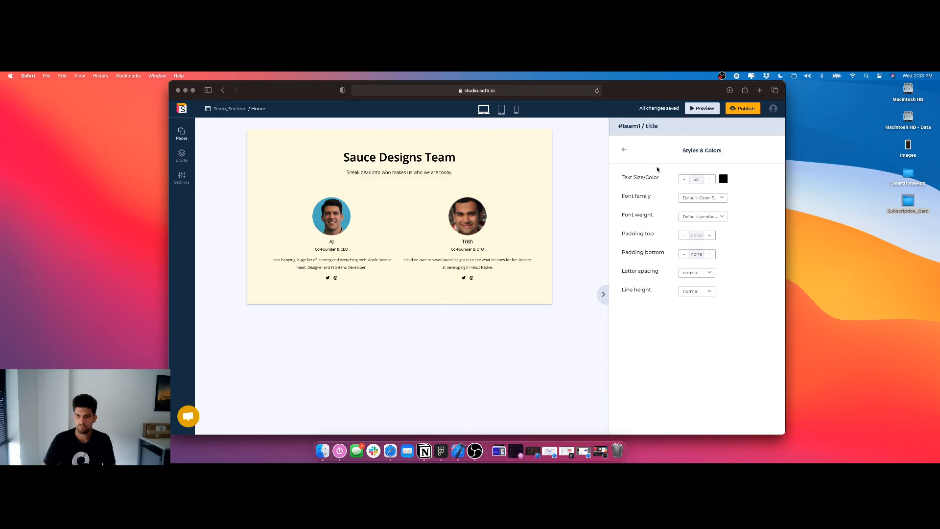
pyautogui.click(625, 150)
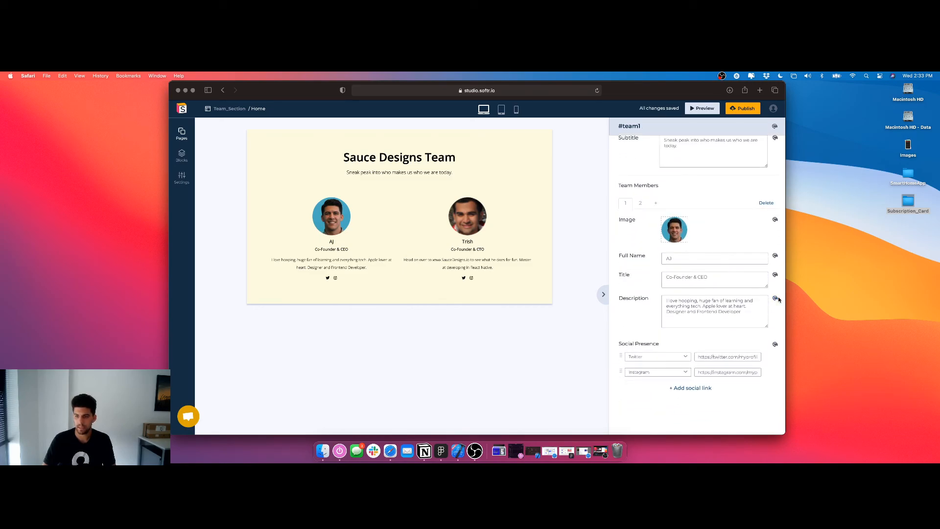
# Set the line height of the first team member's description to normal
pyautogui.click(775, 298)
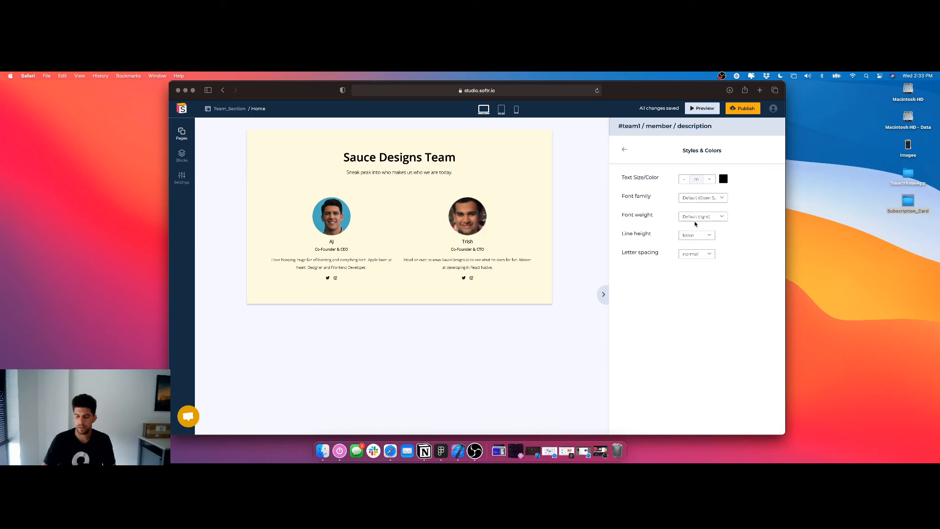
pyautogui.click(706, 233)
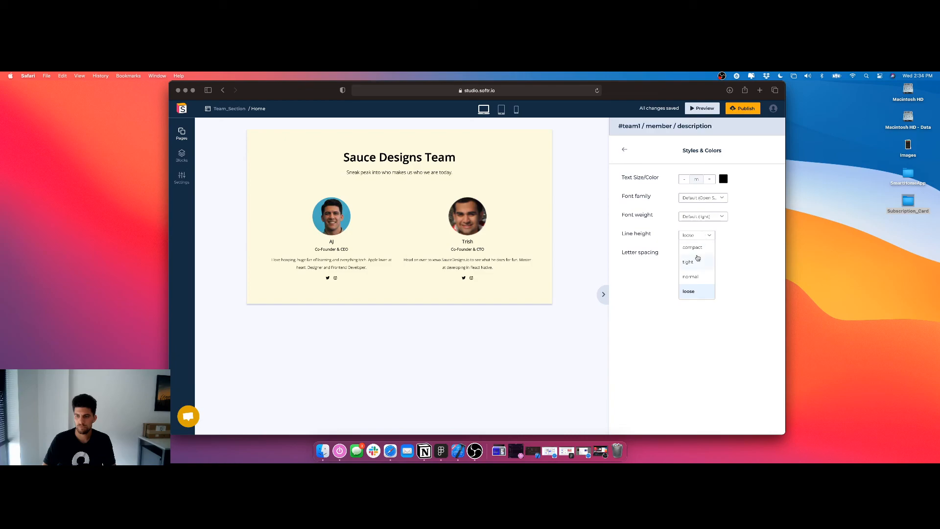
pyautogui.click(699, 251)
pyautogui.click(699, 238)
pyautogui.click(696, 258)
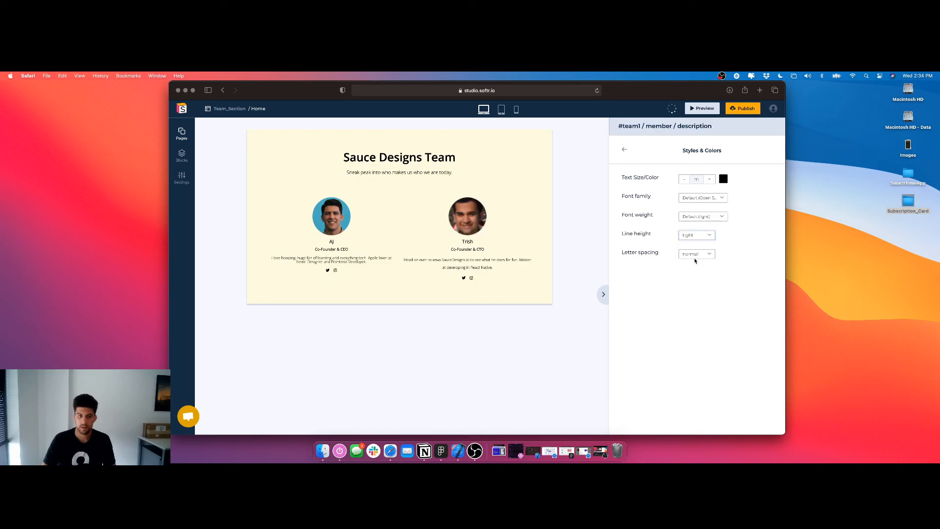
pyautogui.click(699, 237)
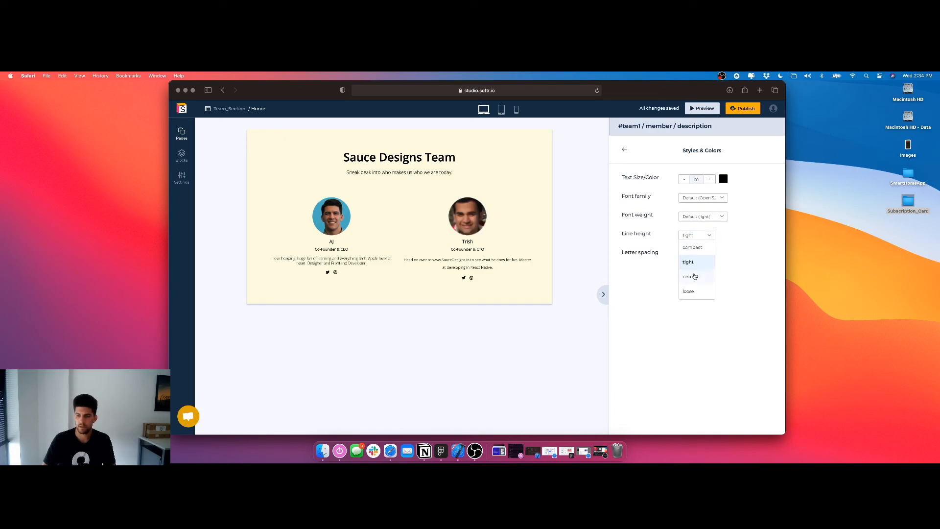
pyautogui.click(693, 275)
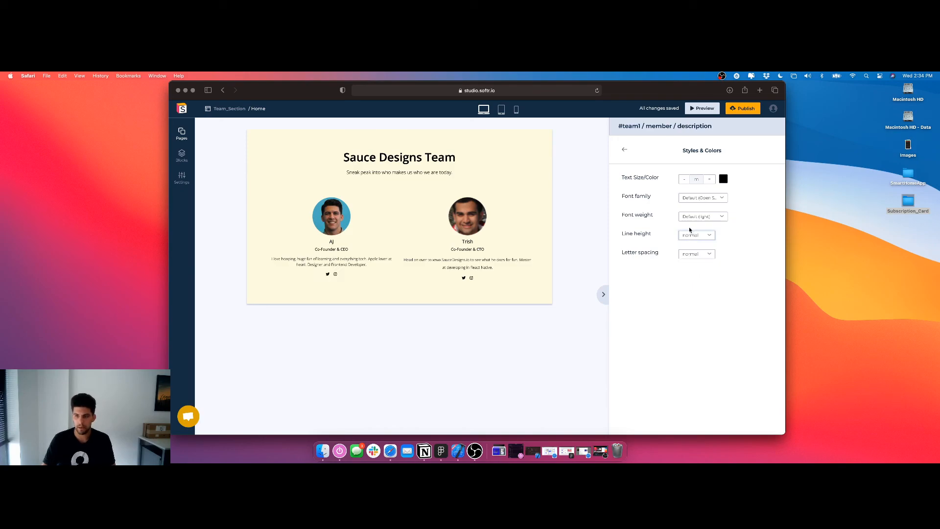
pyautogui.click(625, 149)
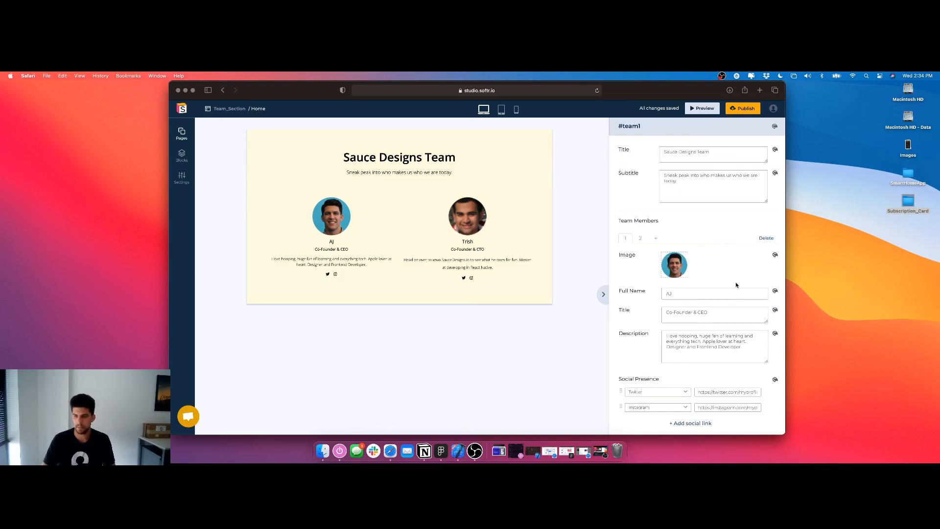
# Color the first team member's social link icons blue (4A90E2)
pyautogui.scroll(-2, 751, 269)
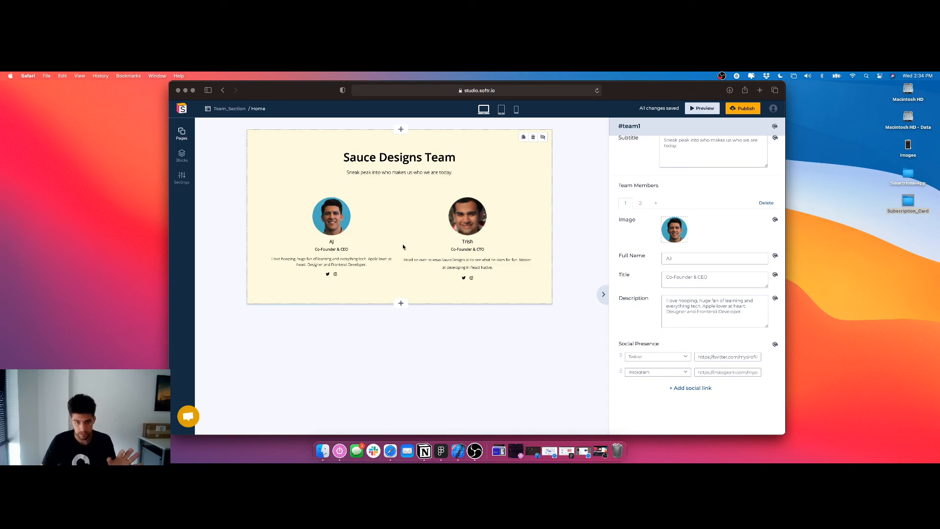
pyautogui.click(774, 344)
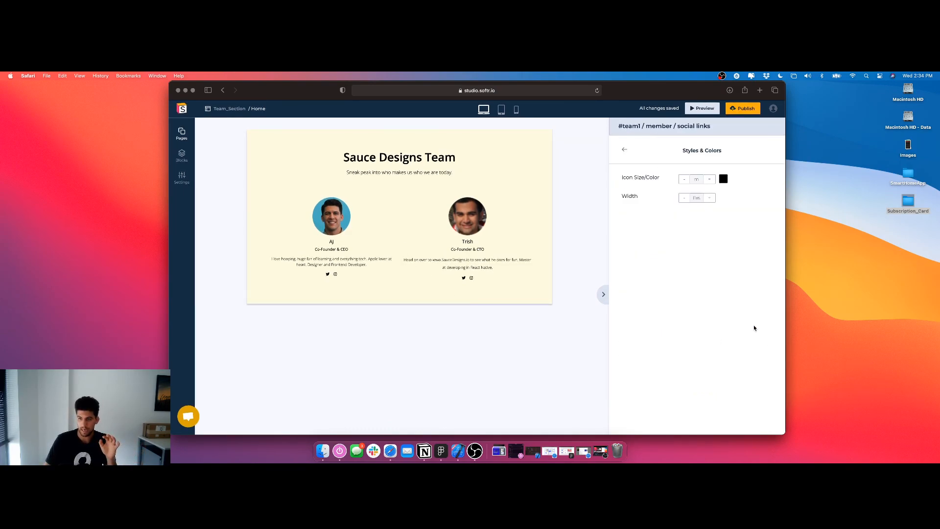
pyautogui.click(723, 180)
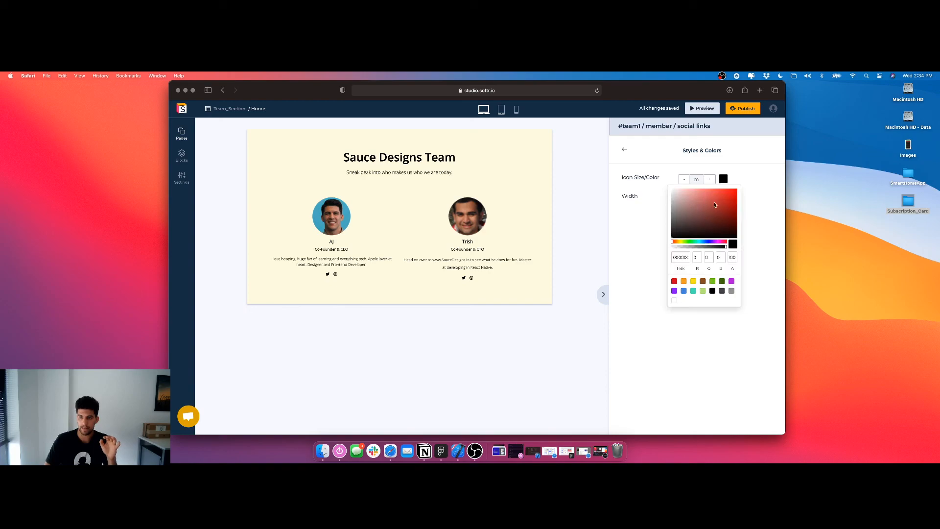
pyautogui.click(685, 292)
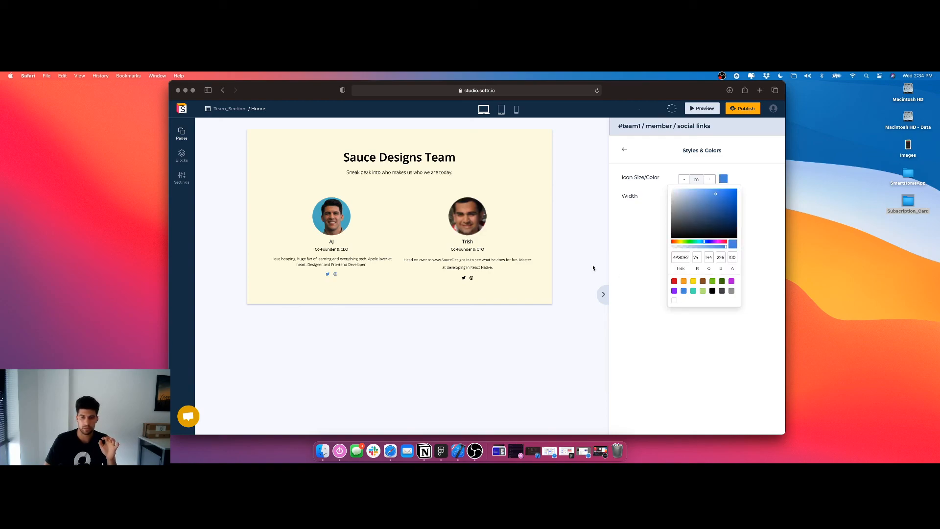
pyautogui.click(624, 150)
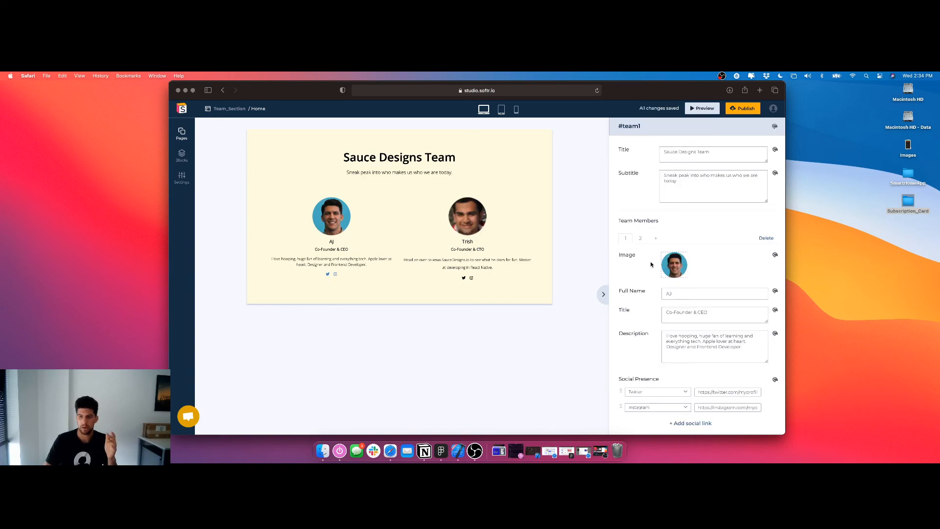
# Color the second team member's social link icons the same blue, 4A90E2
pyautogui.click(640, 238)
pyautogui.scroll(-2, 694, 304)
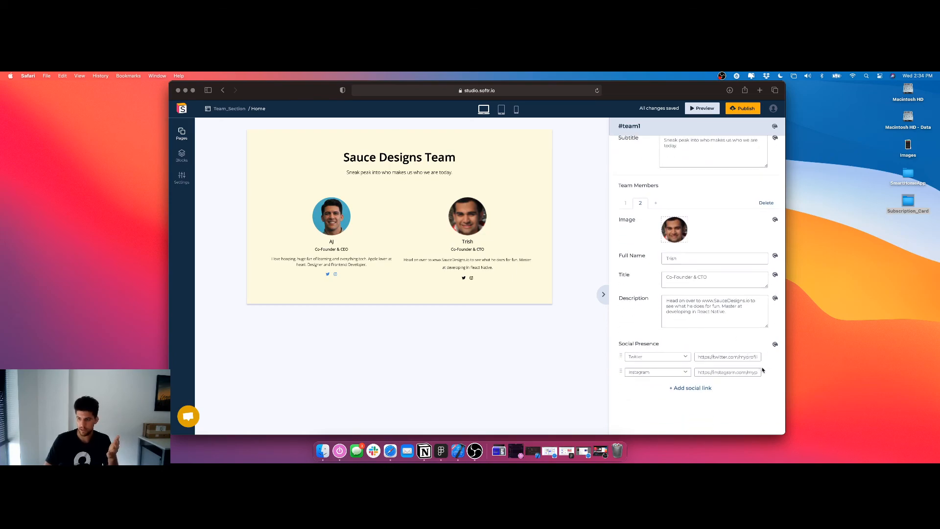
pyautogui.click(774, 344)
pyautogui.click(724, 179)
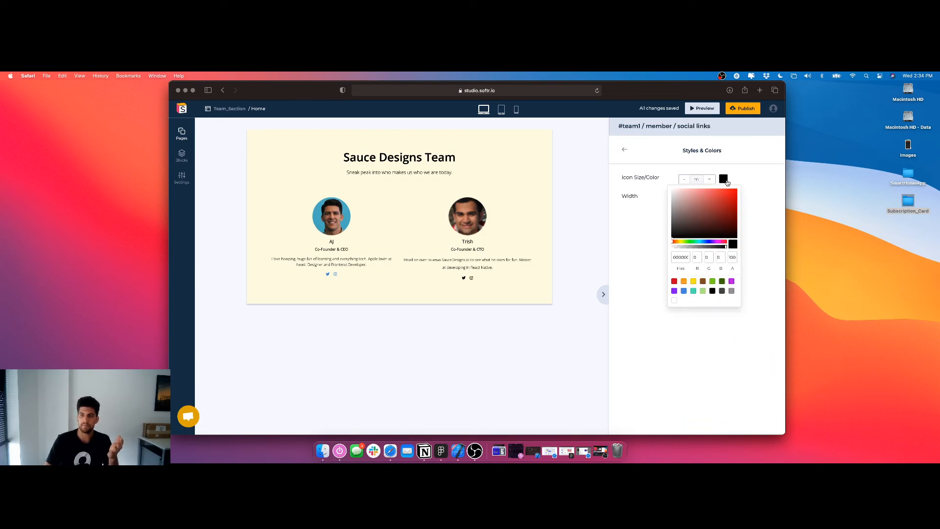
pyautogui.click(684, 291)
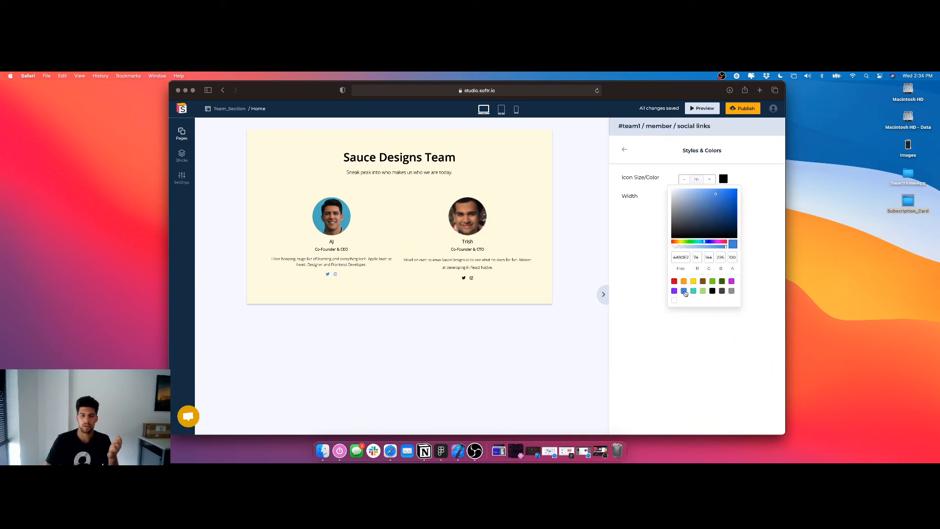
pyautogui.click(649, 234)
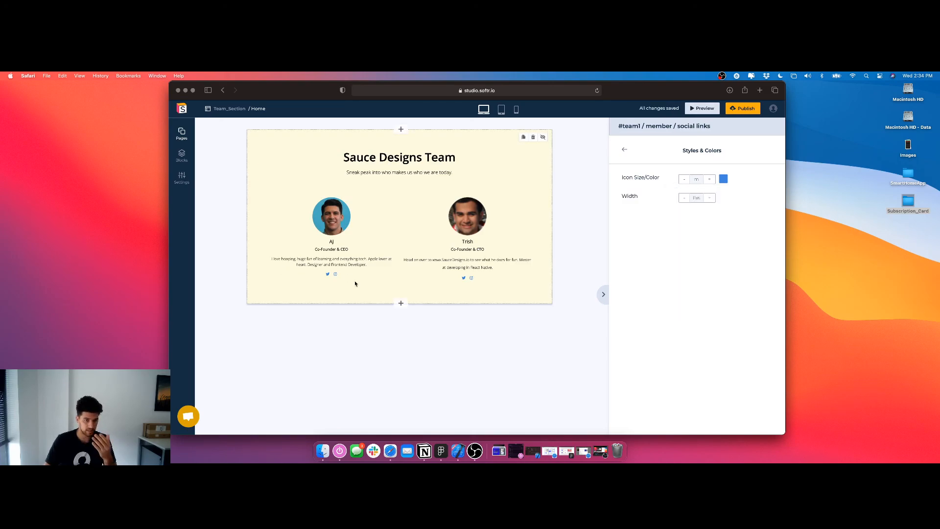
pyautogui.click(625, 150)
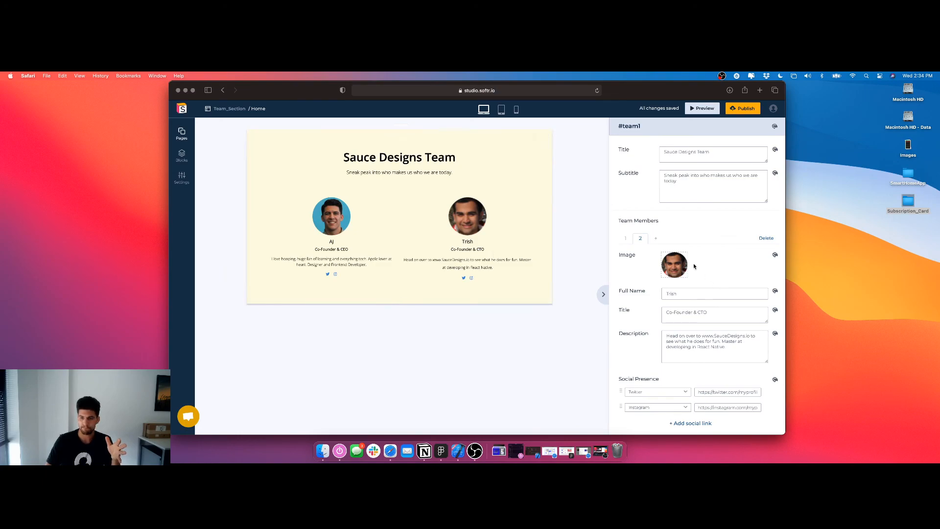
# Set the line height of the second team member's description to normal, matching the first member's description
pyautogui.click(626, 238)
pyautogui.scroll(-1, 707, 264)
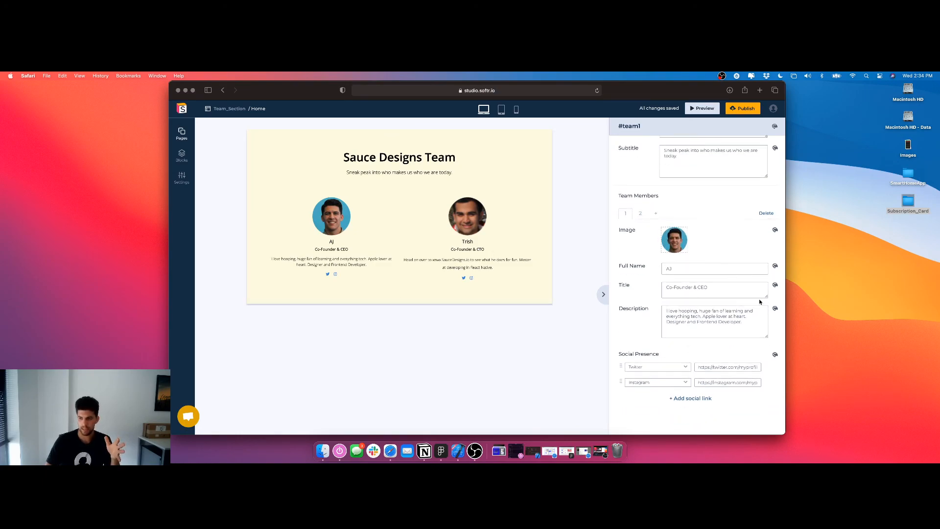
pyautogui.click(776, 308)
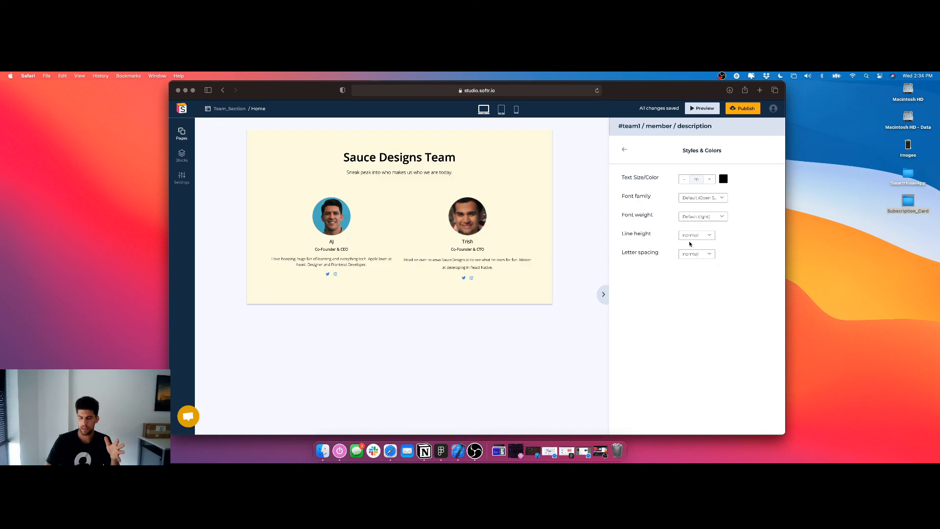
pyautogui.click(625, 150)
pyautogui.click(644, 240)
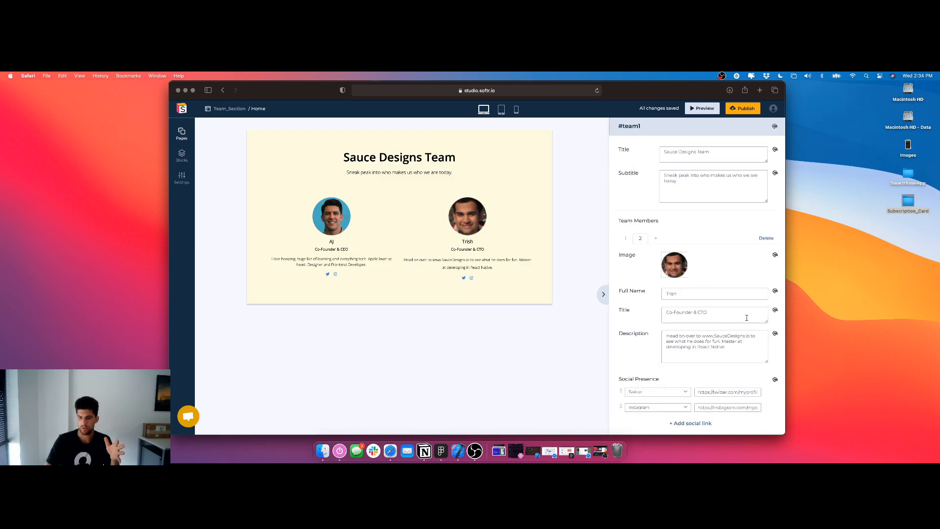
pyautogui.click(775, 333)
pyautogui.click(691, 236)
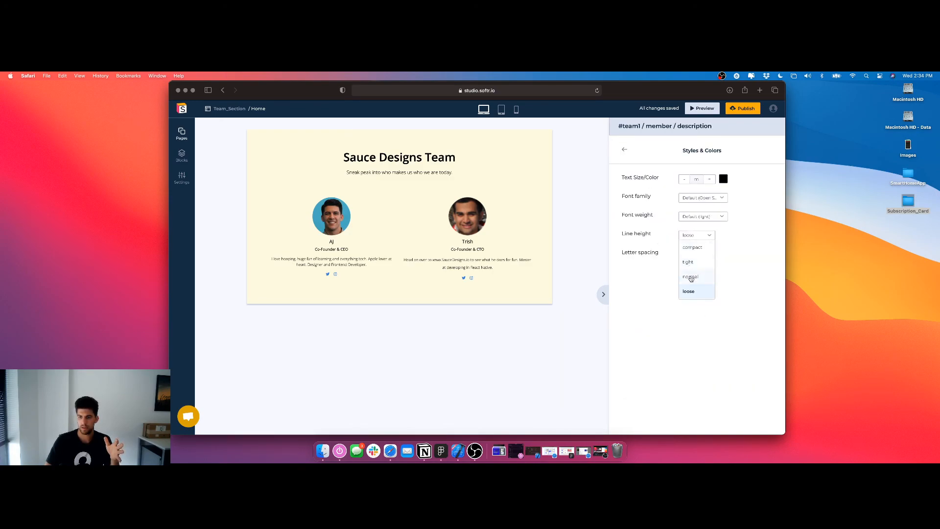
pyautogui.click(691, 276)
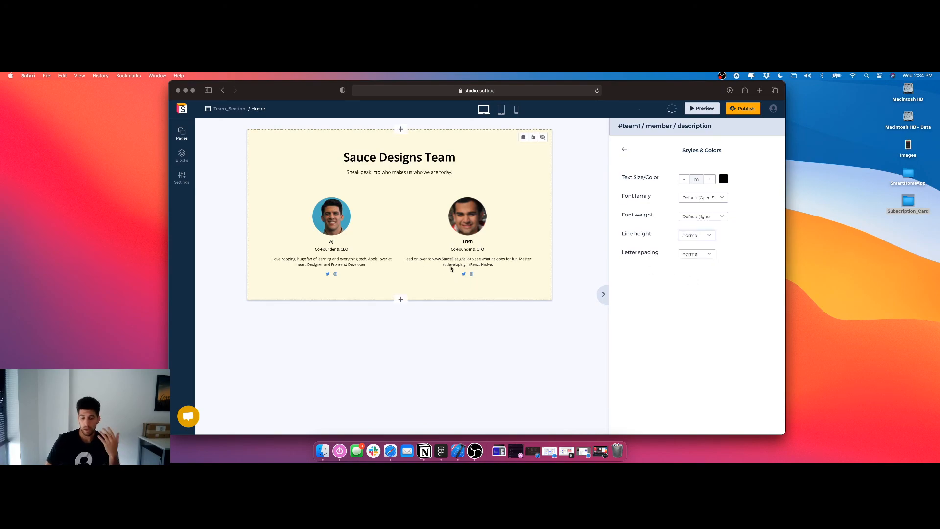
pyautogui.click(625, 149)
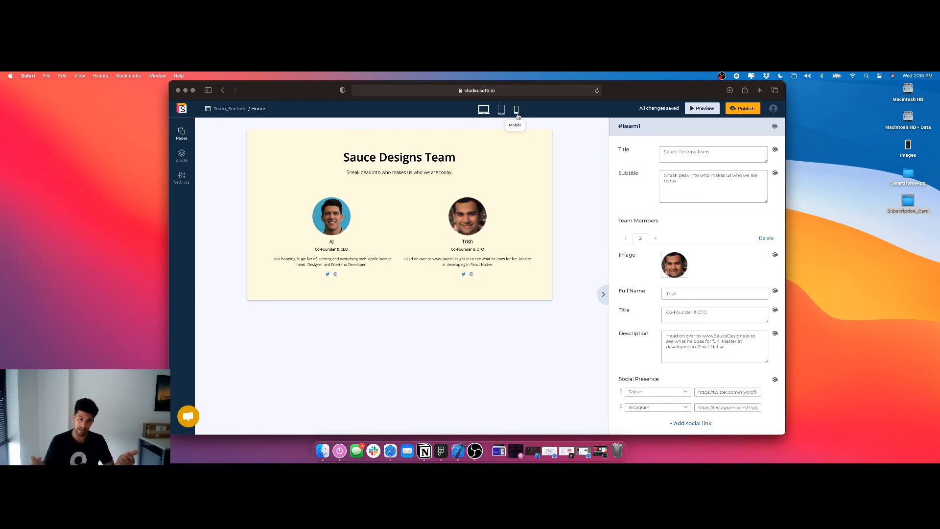
# Preview the team section in the tablet and mobile layouts and reduce the section title's text size to 3xl
pyautogui.click(501, 110)
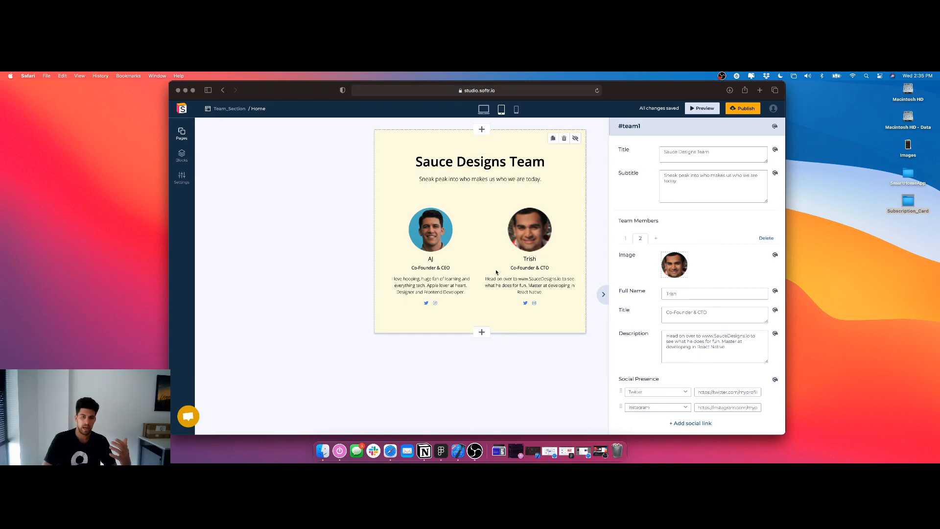
pyautogui.click(517, 111)
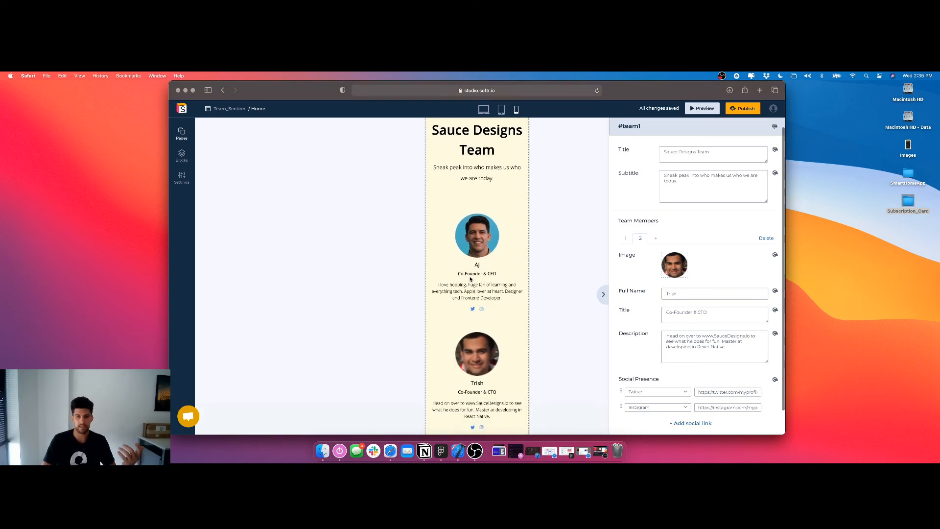
pyautogui.click(776, 150)
pyautogui.click(686, 180)
pyautogui.click(685, 180)
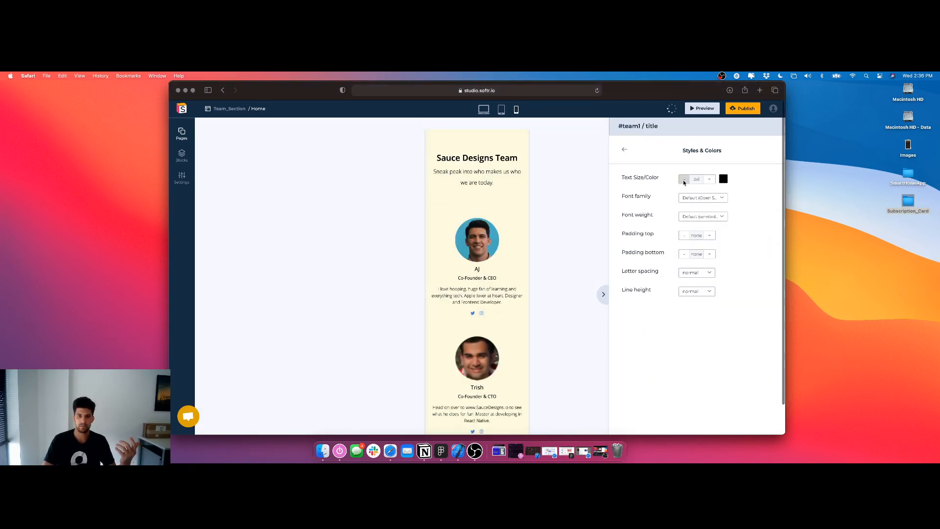
pyautogui.click(487, 111)
pyautogui.click(501, 110)
pyautogui.click(517, 110)
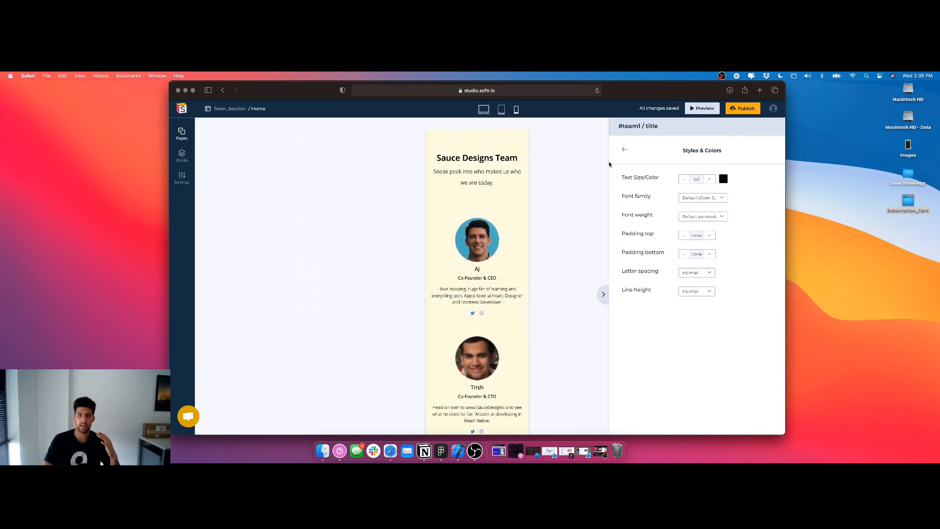
pyautogui.click(625, 149)
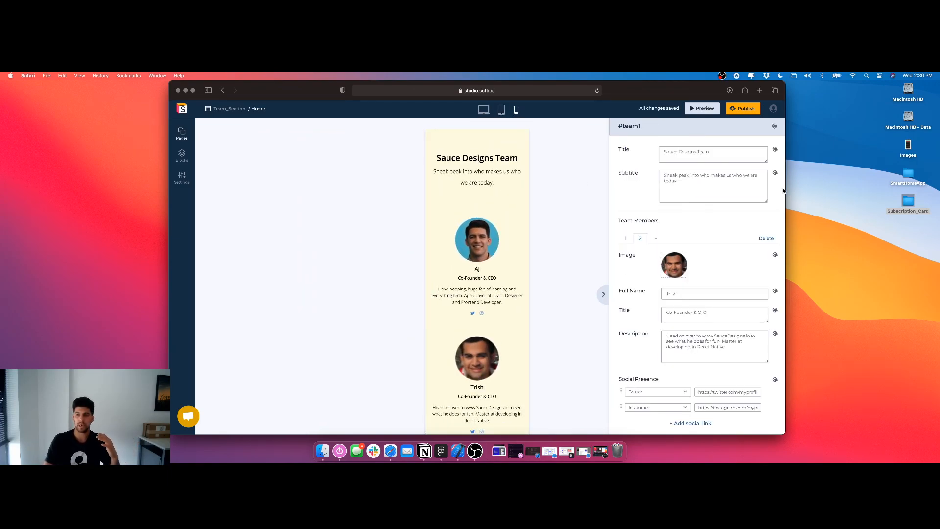
# Reduce the subtitle's text size to l and check it in the laptop and mobile layouts
pyautogui.click(775, 173)
pyautogui.click(685, 180)
pyautogui.click(685, 179)
pyautogui.click(714, 180)
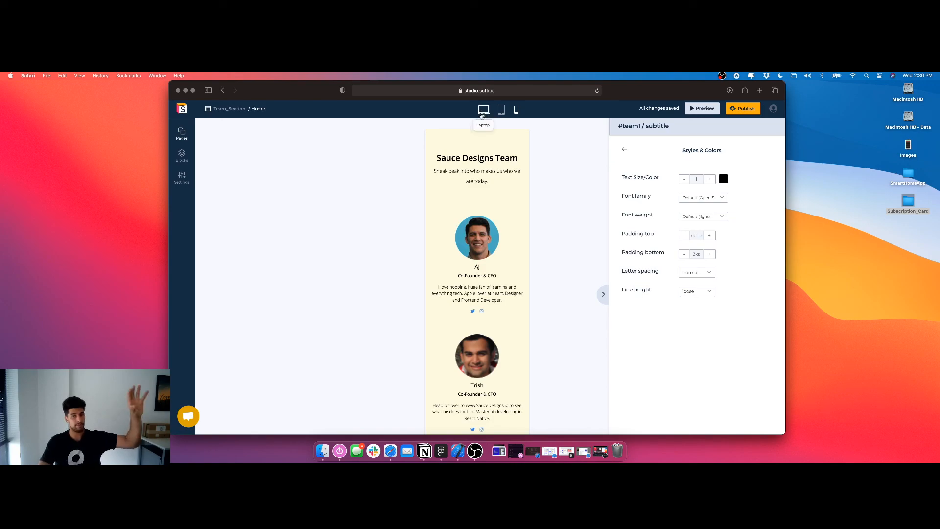
pyautogui.click(482, 110)
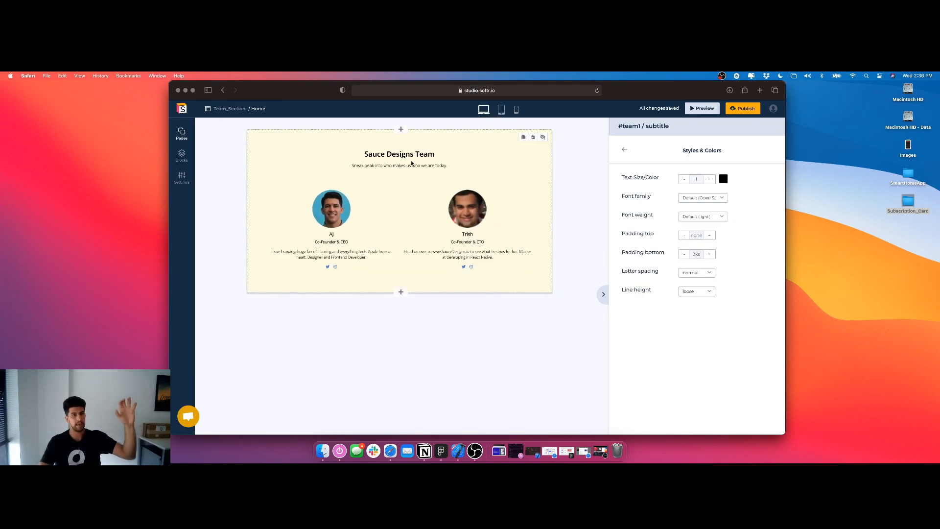
pyautogui.click(516, 109)
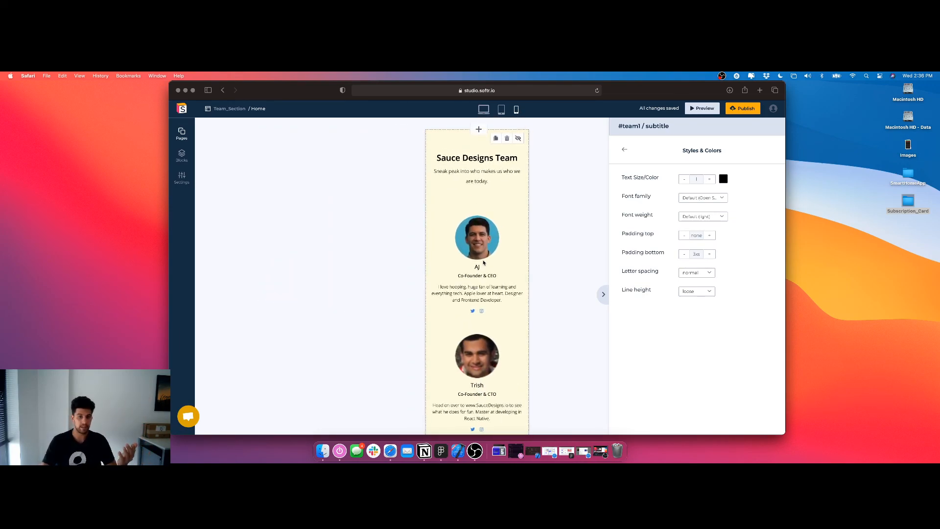
pyautogui.click(623, 150)
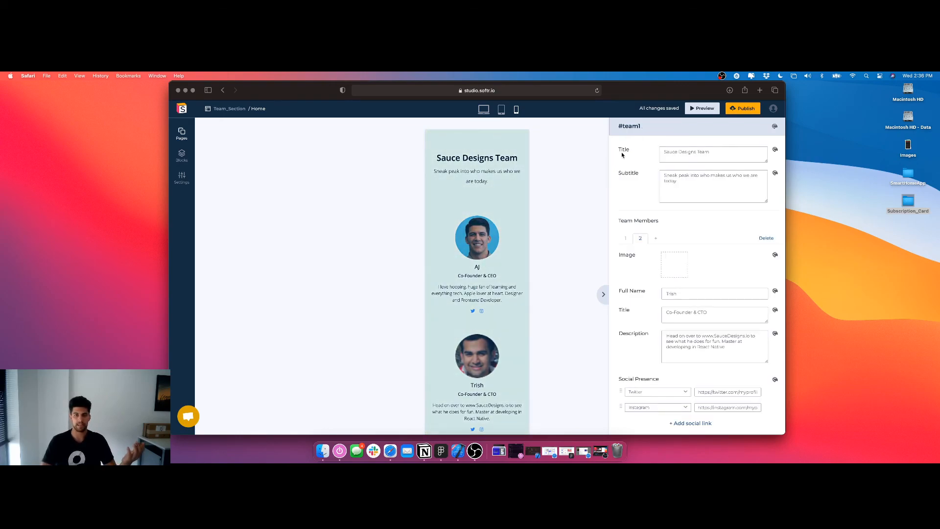
# Shrink the second team member's image to 6xs in both width and height
pyautogui.scroll(-2, 636, 184)
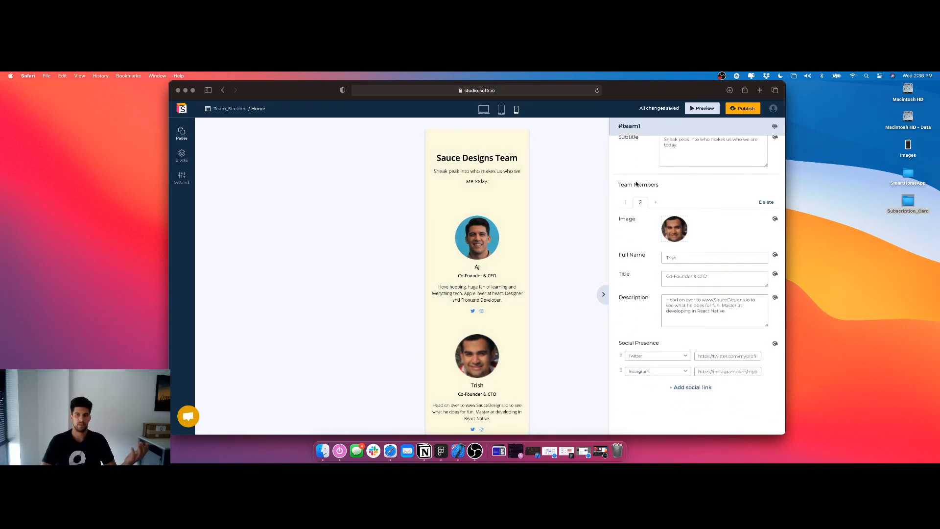
pyautogui.scroll(2, 642, 161)
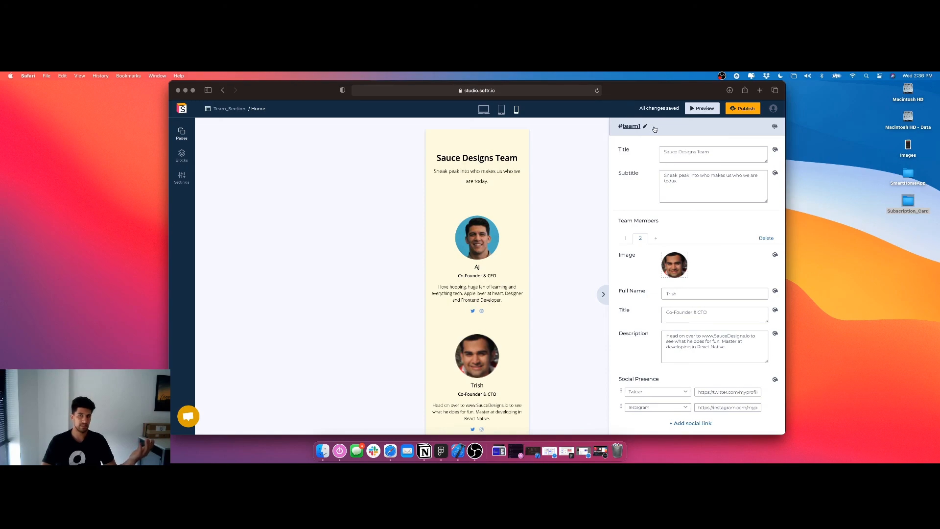
pyautogui.scroll(-2, 660, 196)
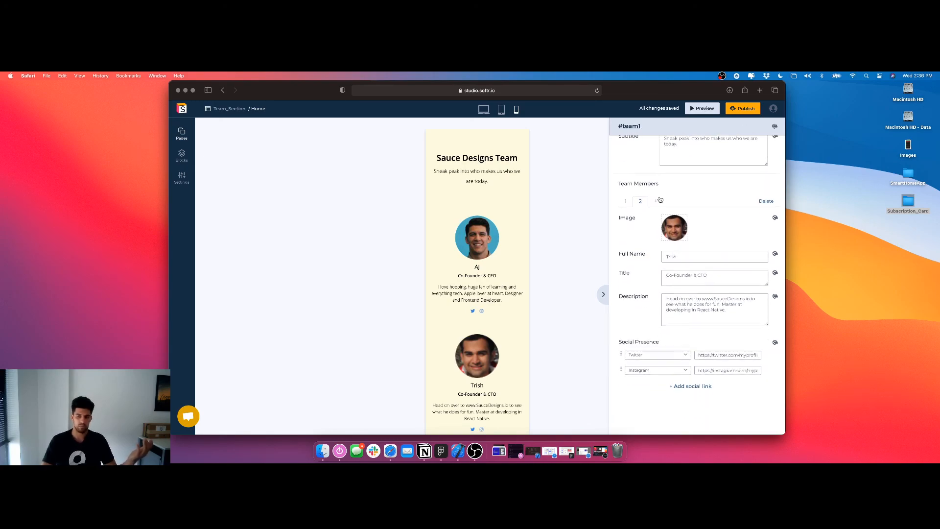
pyautogui.scroll(2, 660, 197)
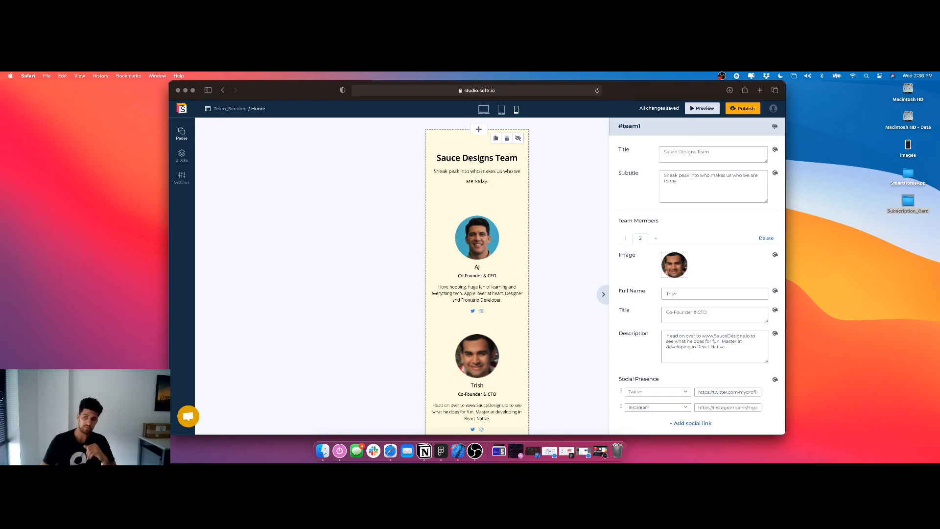
pyautogui.click(776, 255)
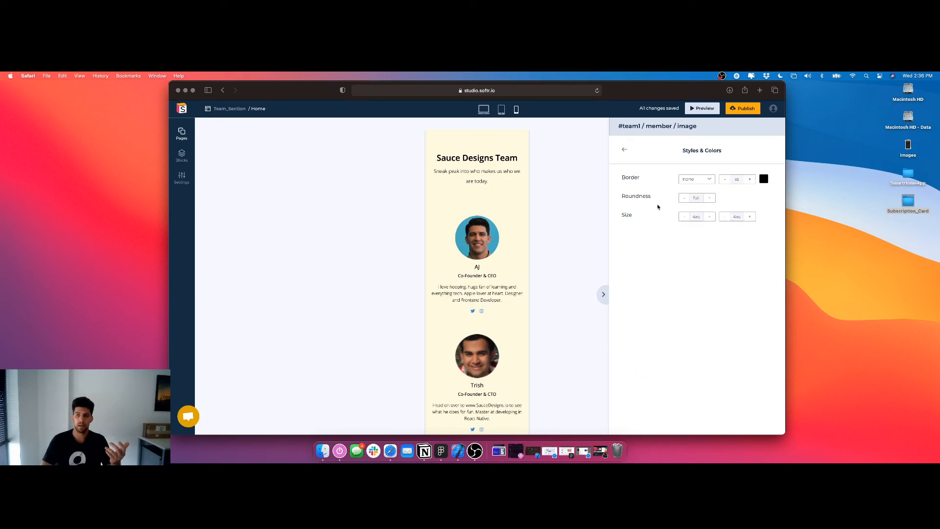
pyautogui.click(684, 217)
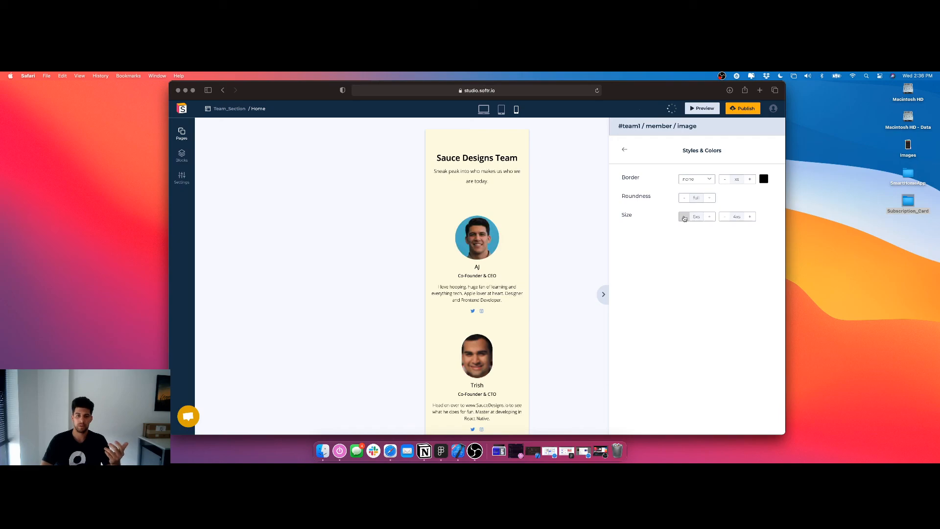
pyautogui.click(711, 217)
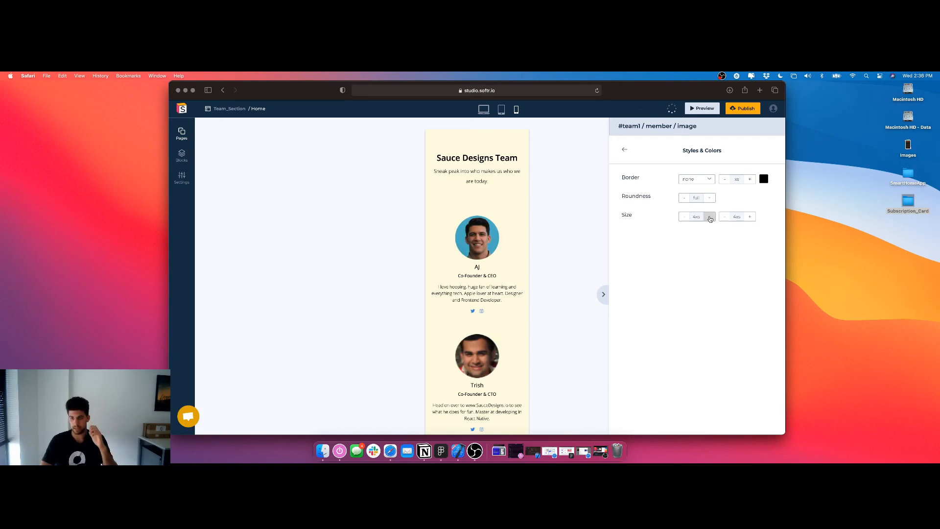
pyautogui.click(684, 217)
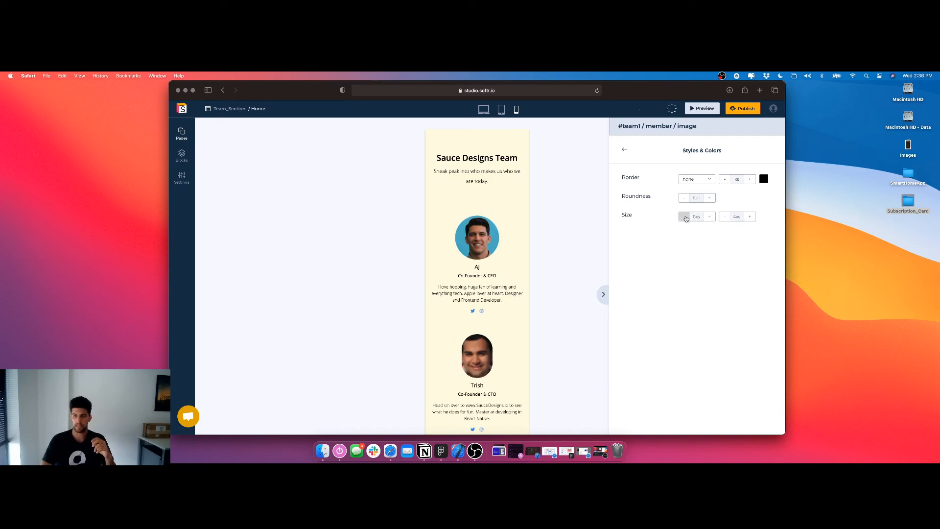
pyautogui.click(724, 218)
pyautogui.click(724, 218)
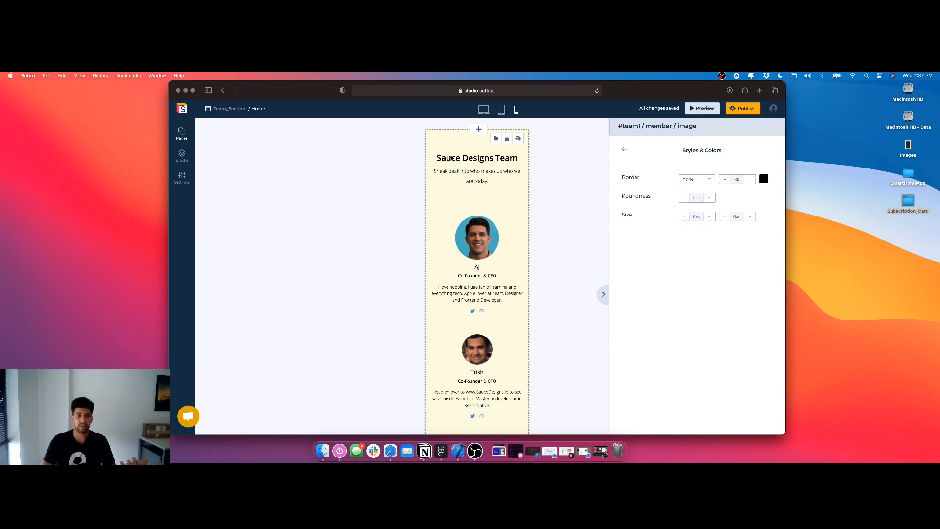
# Look at the available block categories and view the team section in the laptop layout
pyautogui.click(183, 155)
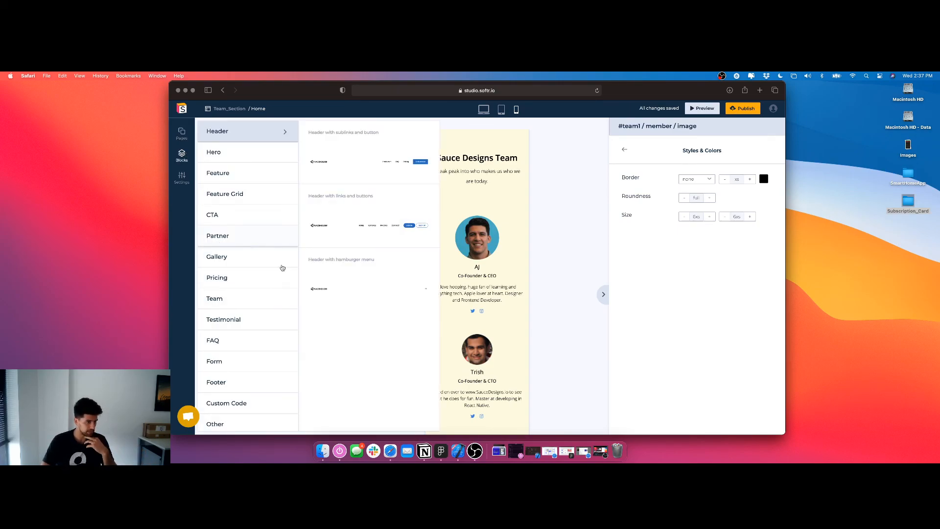
pyautogui.click(582, 279)
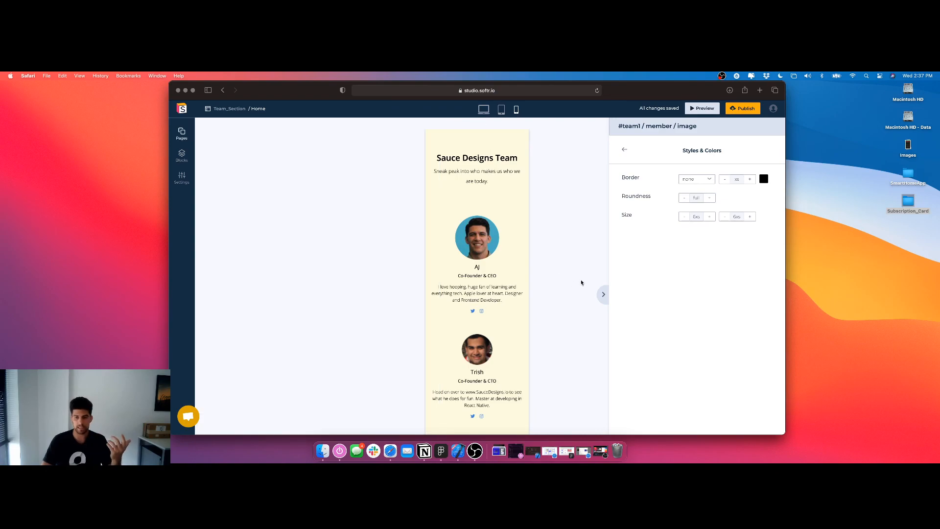
pyautogui.click(485, 111)
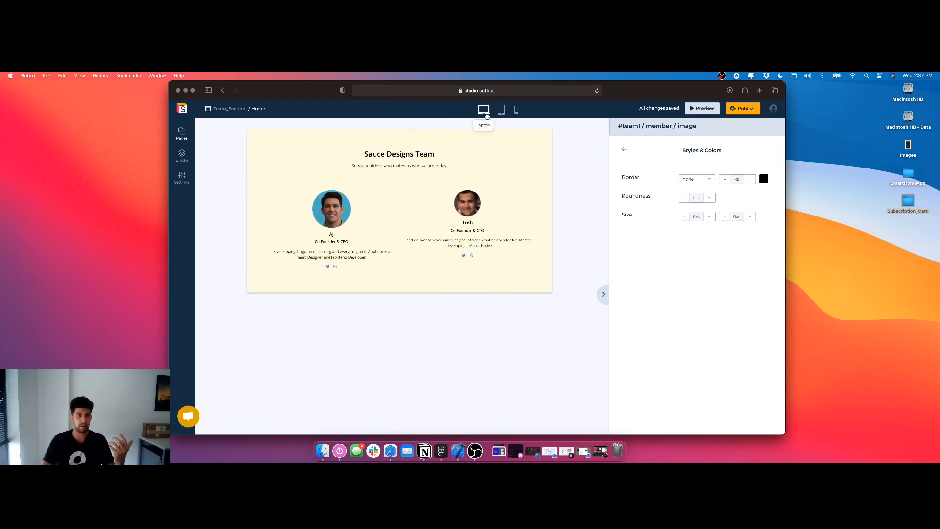